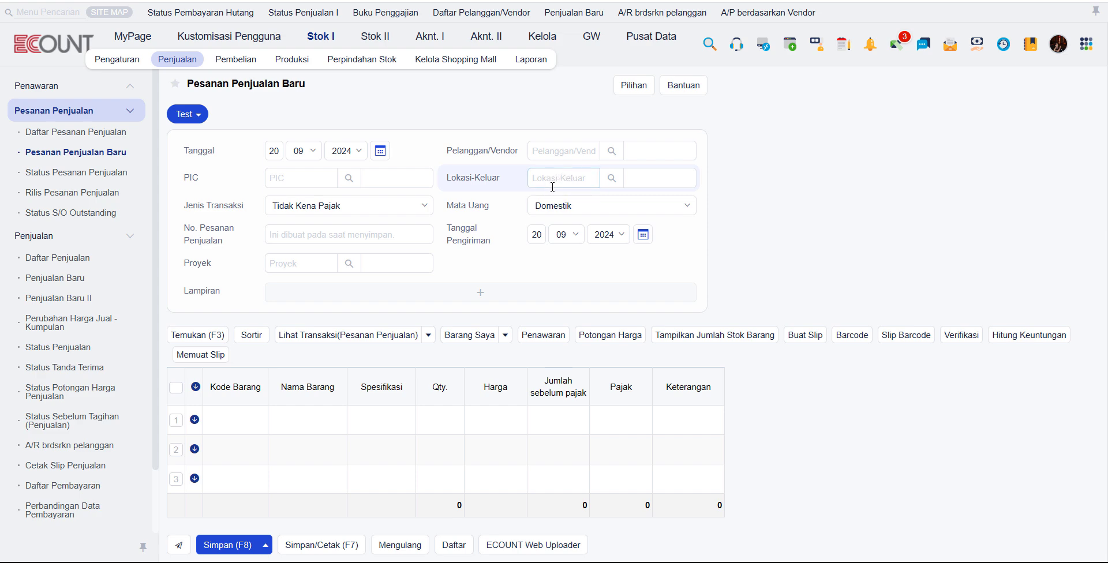
# Step: Search the customer/vendor list for "ama" and choose Toko Amara as the sales order's customer
pyautogui.click(578, 151)
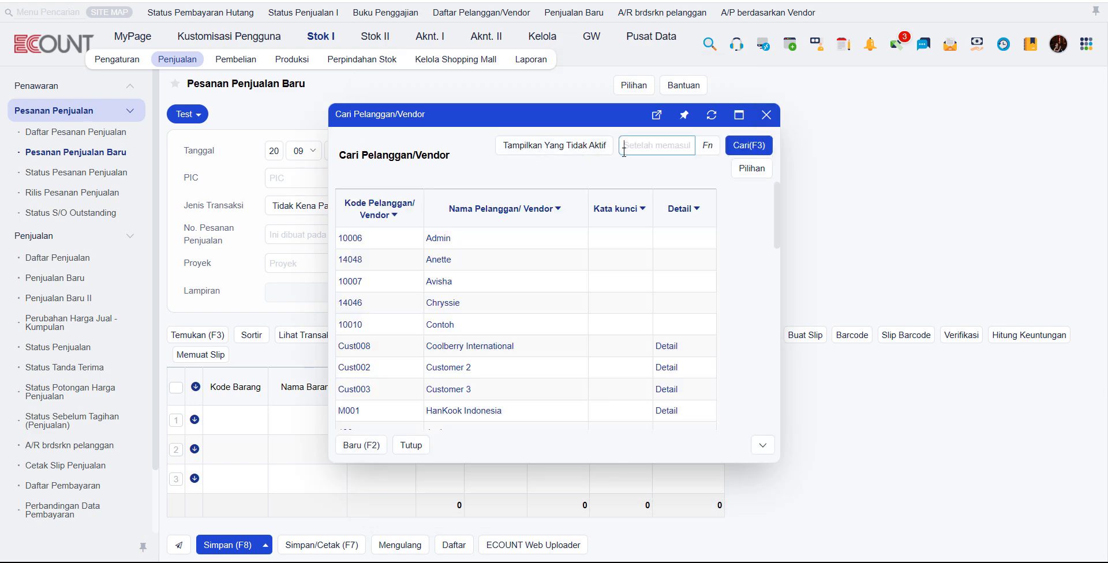
pyautogui.write('ama')
pyautogui.press('Return')
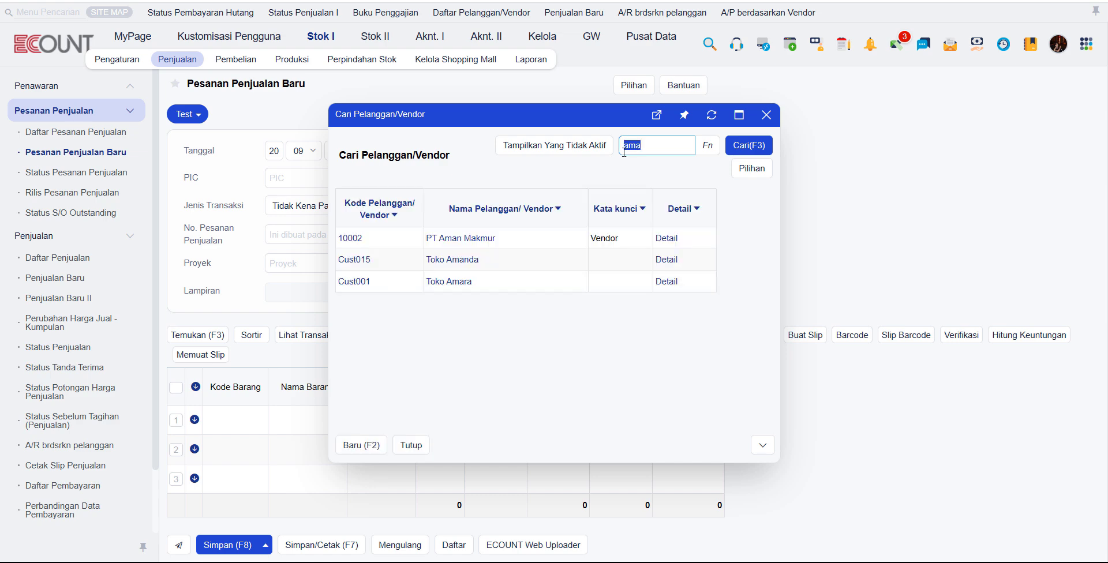
pyautogui.click(450, 282)
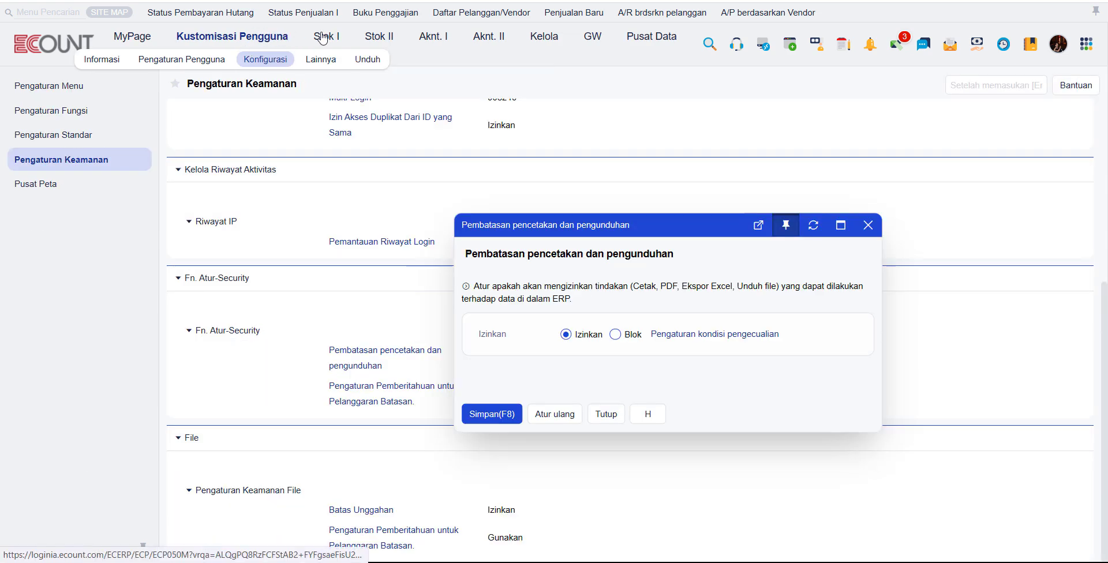
# Step: Find Toko Amara in the inventory customer/vendor register by searching for "amara" and view its record's Batas/Harga Kredit settings
pyautogui.moveTo(320, 40)
pyautogui.click(177, 58)
pyautogui.click(124, 65)
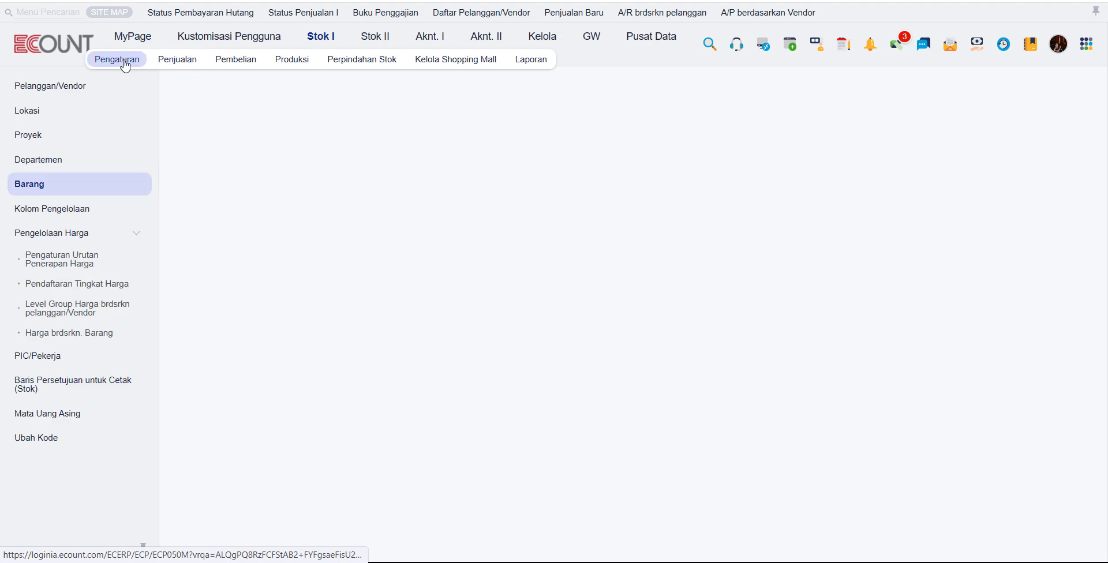
pyautogui.click(119, 86)
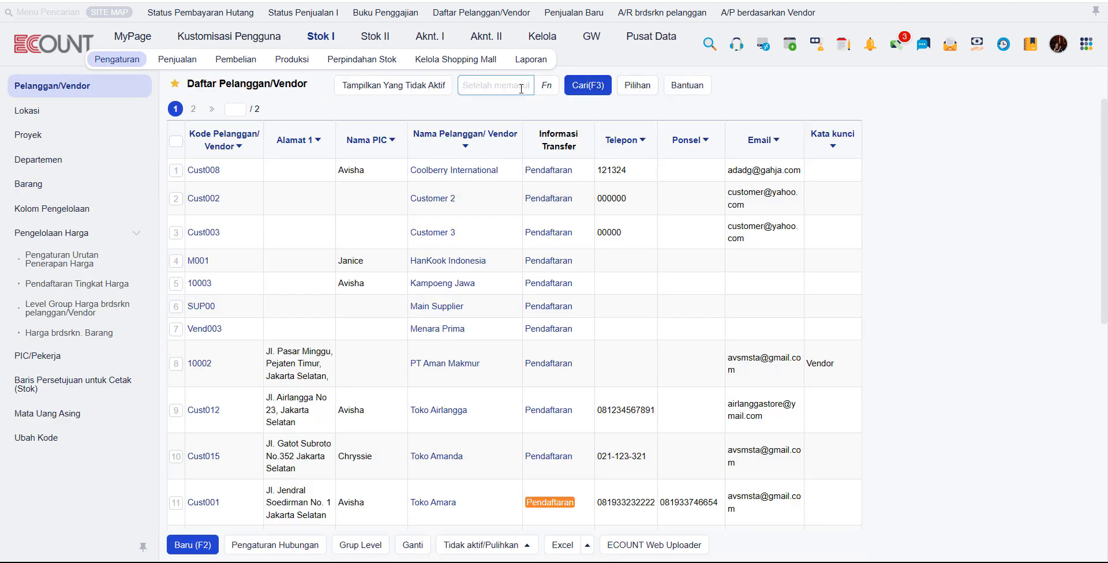
pyautogui.write('amara')
pyautogui.press('Return')
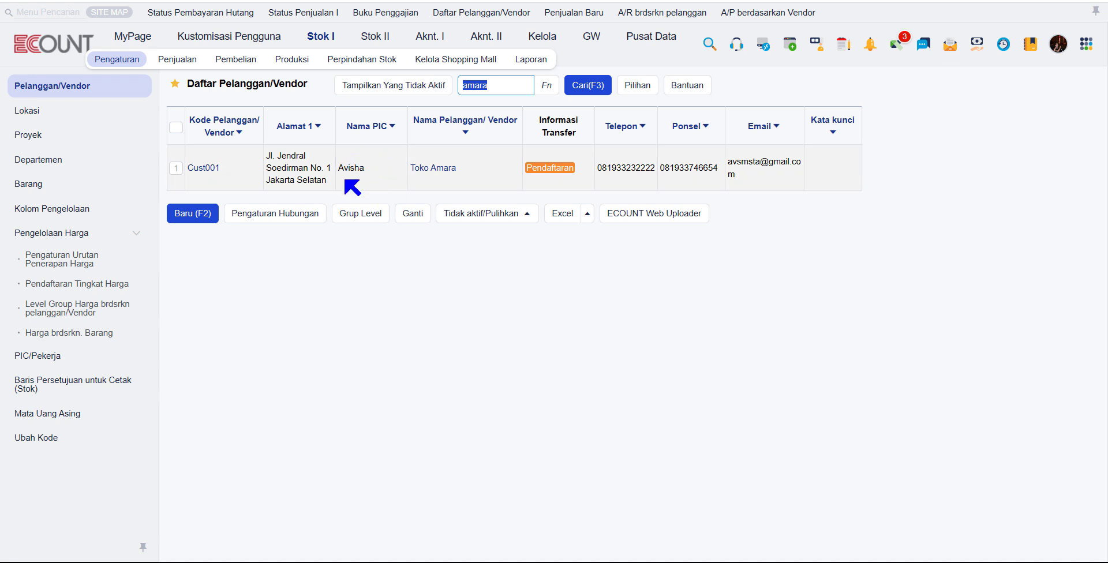
pyautogui.click(449, 173)
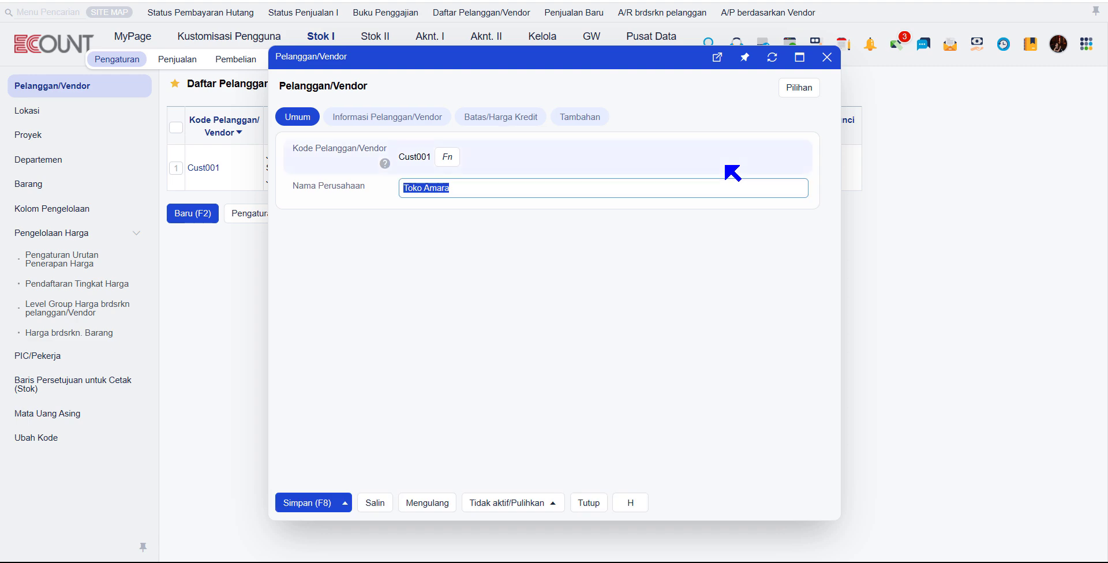
pyautogui.click(508, 119)
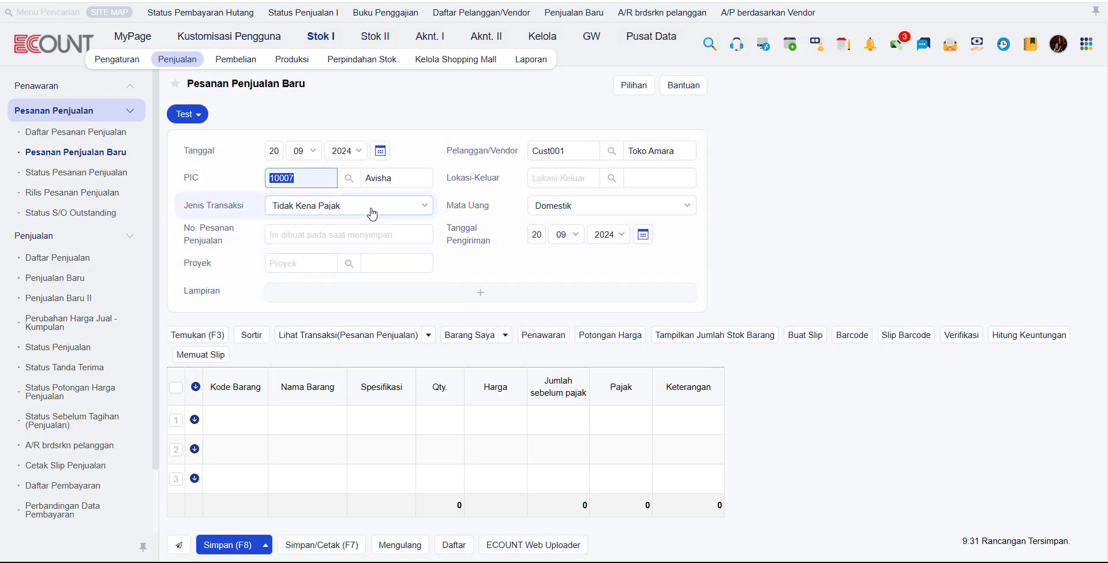
# Step: Set the sales order's transaction type to PPn 11% (VAT)
pyautogui.click(290, 209)
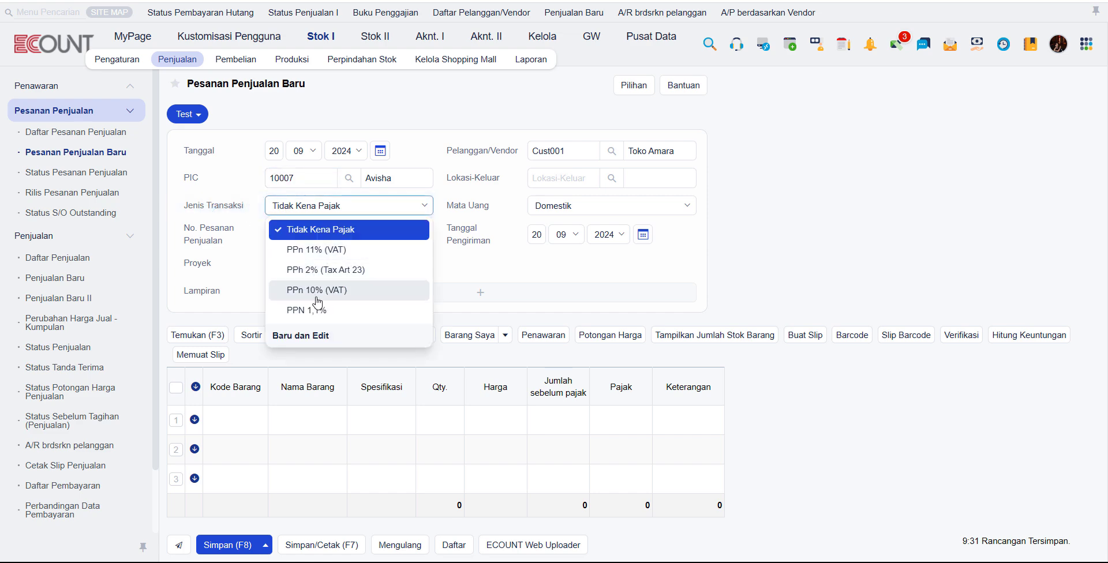
pyautogui.click(334, 247)
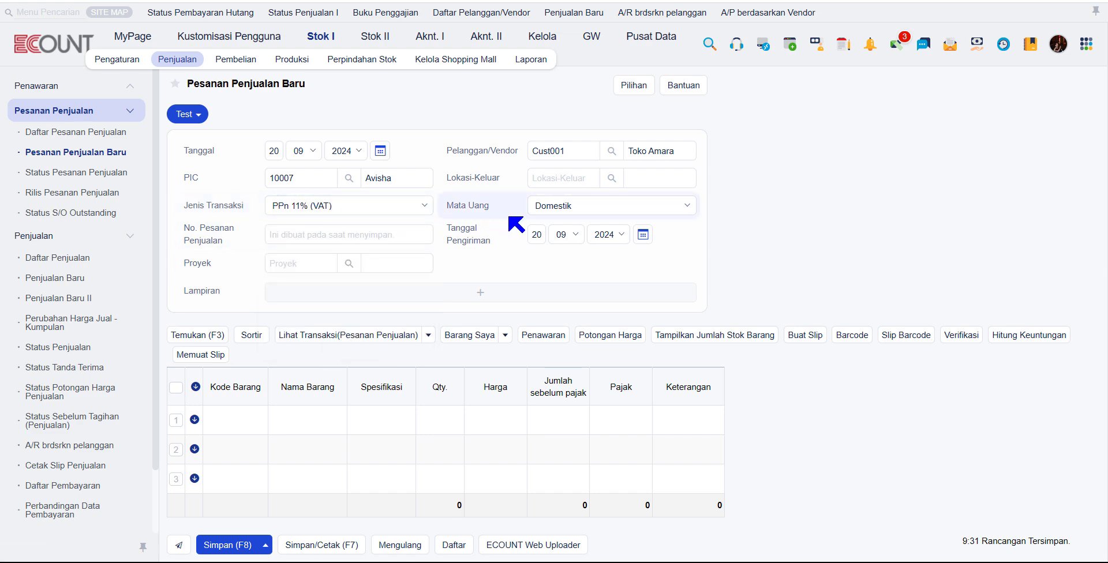
# Step: Set the sales order's currency to USD [00001] with an exchange rate of 15.800
pyautogui.click(538, 209)
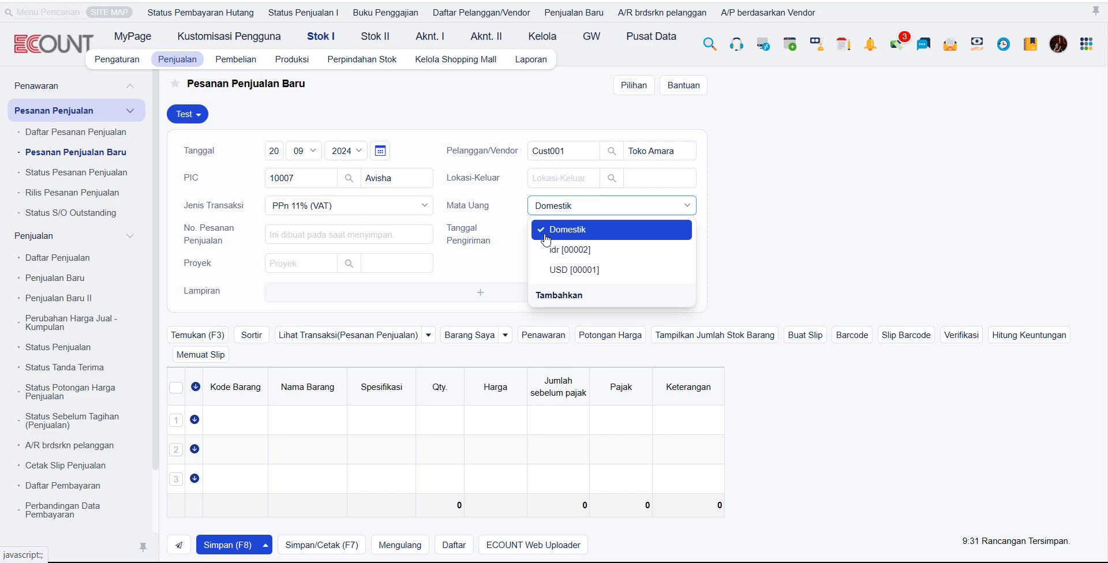
pyautogui.click(568, 271)
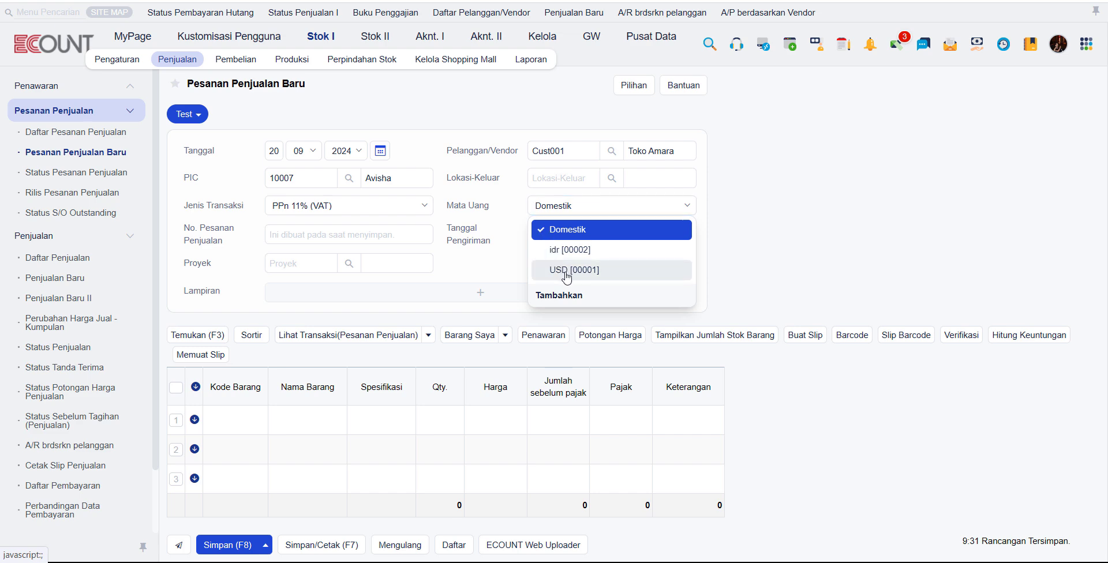
pyautogui.click(641, 203)
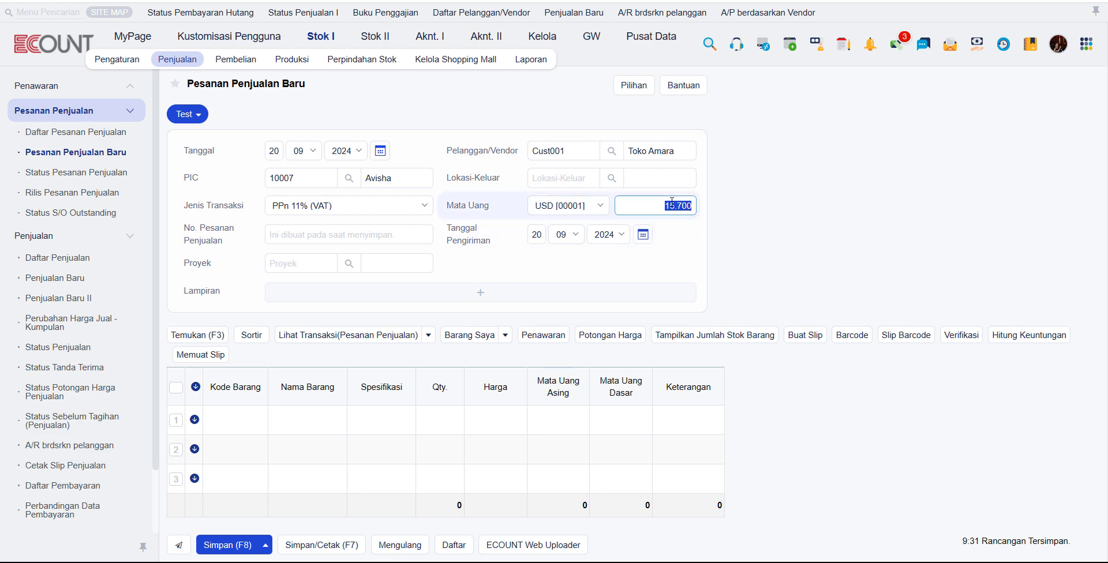
pyautogui.click(686, 205)
pyautogui.click(749, 204)
pyautogui.click(682, 206)
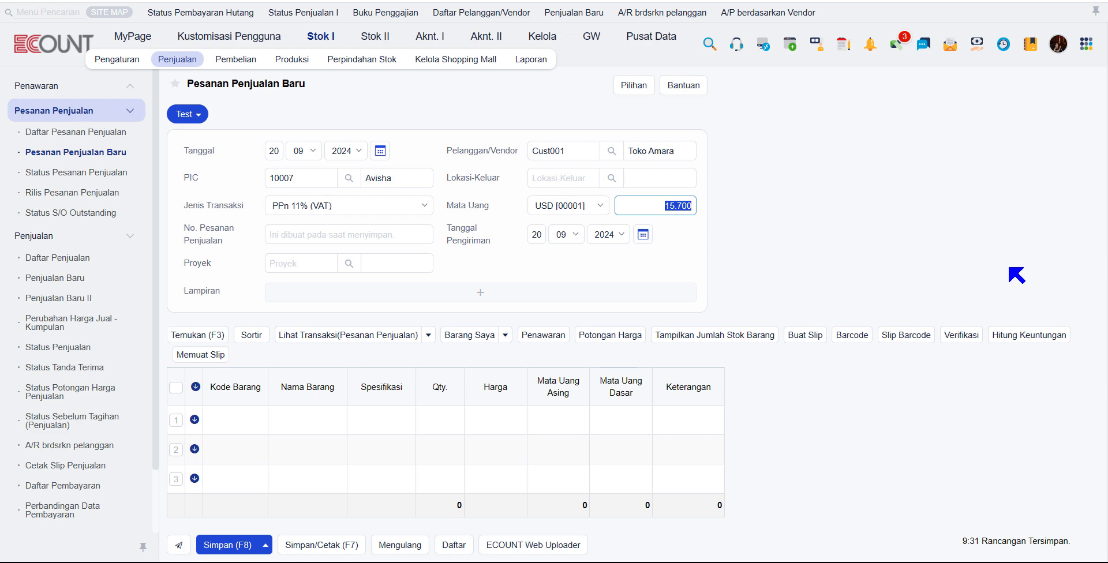
pyautogui.press('BackSpace')
pyautogui.write('1')
pyautogui.press('Tab')
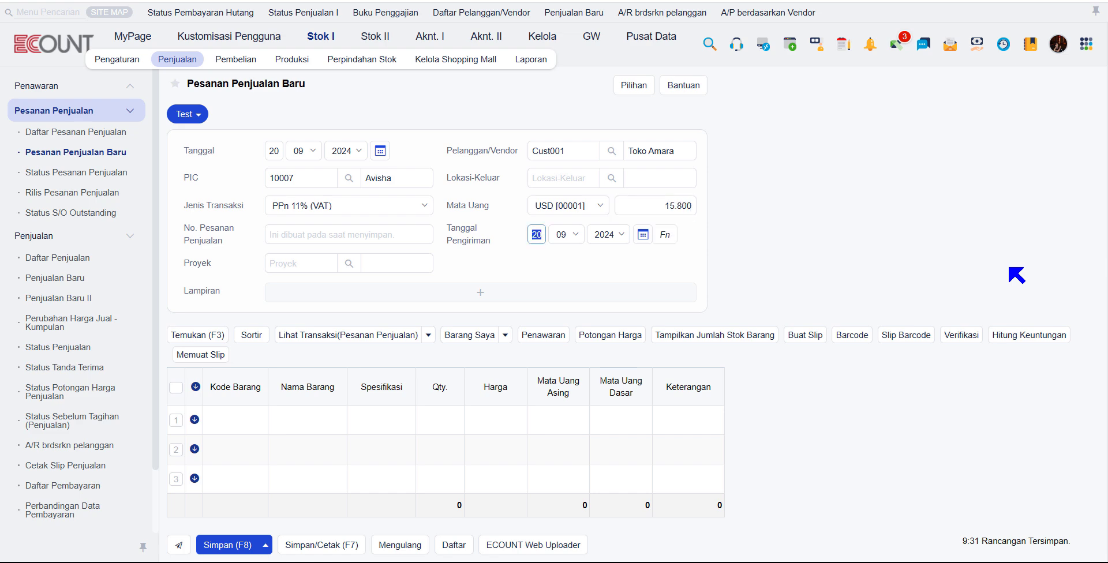
# Step: Switch the sales order's currency back to Domestik
pyautogui.click(590, 209)
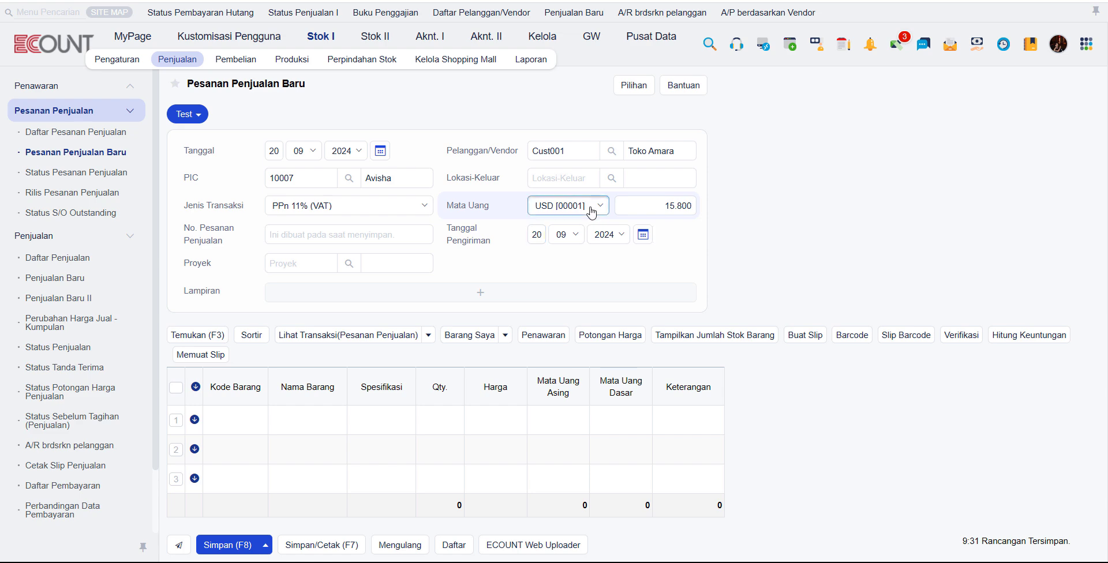
pyautogui.click(562, 229)
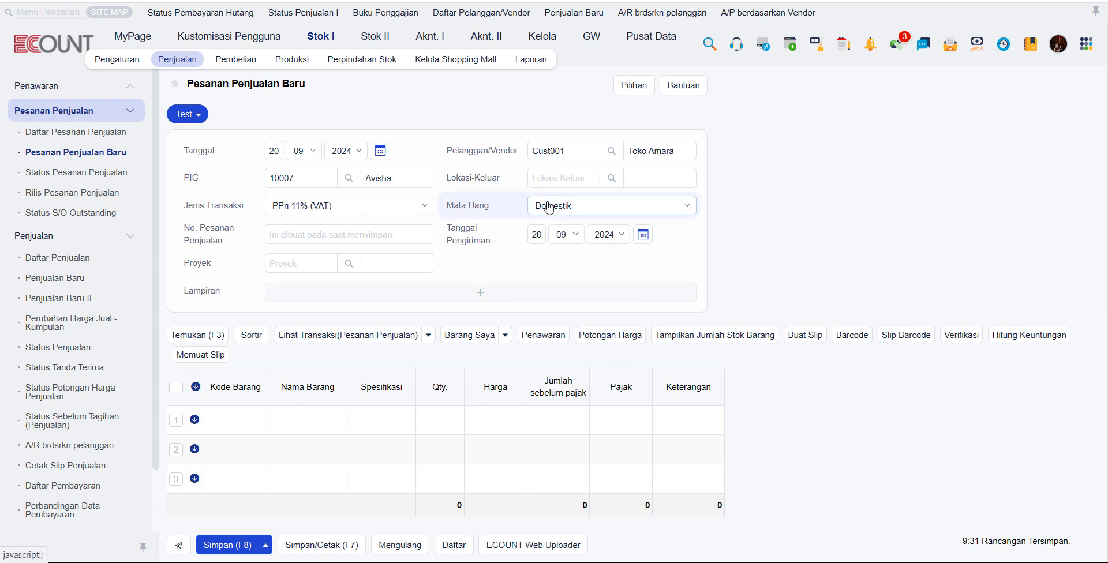
pyautogui.click(789, 224)
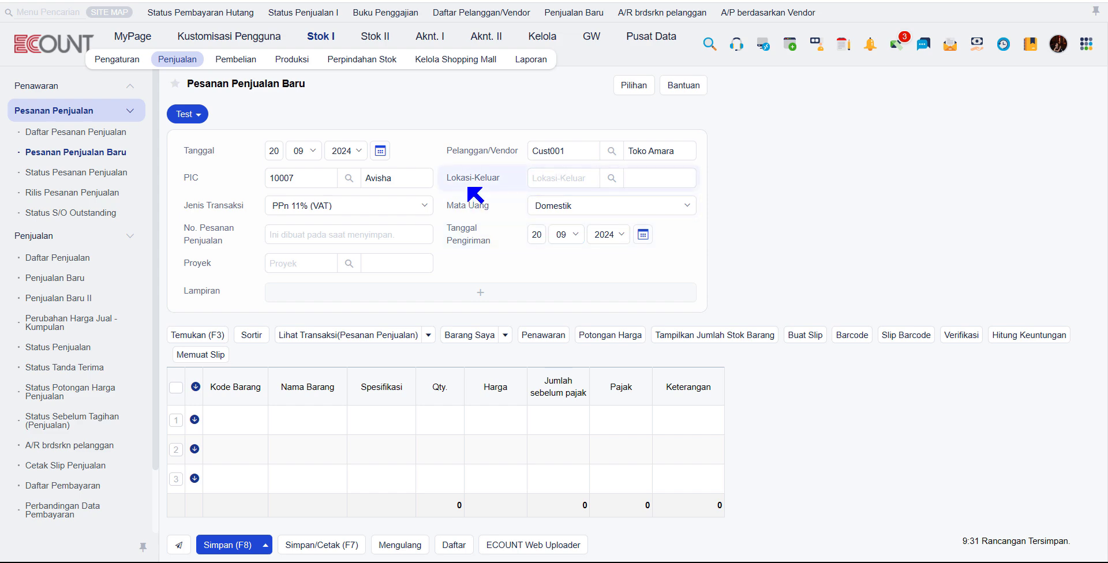
# Step: Look up the warehouse locations and set the order's outgoing location to Gudang Utama (Barang Dagang)
pyautogui.click(543, 179)
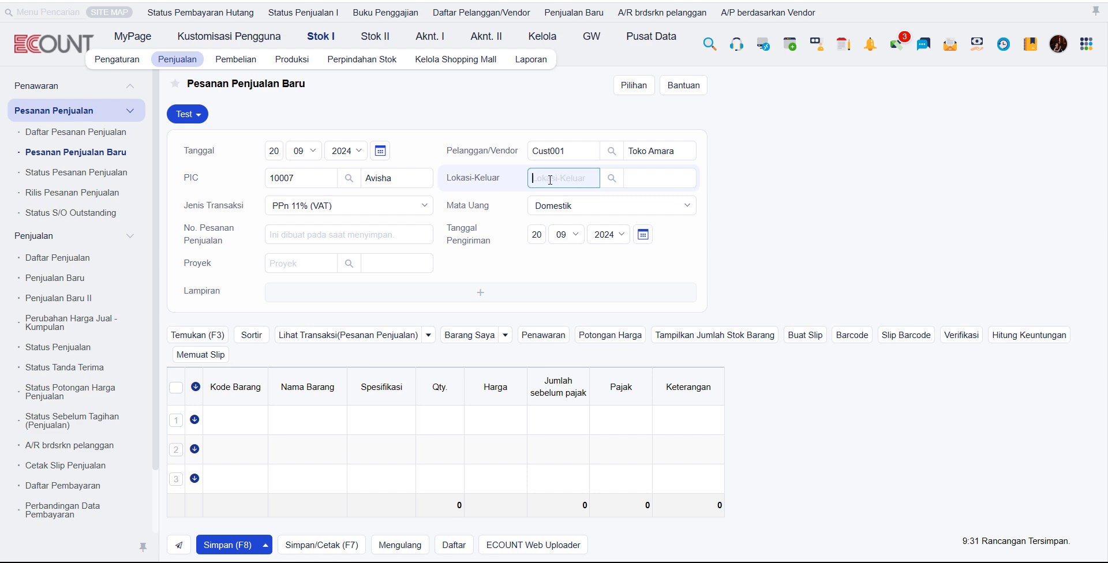
pyautogui.press('Return')
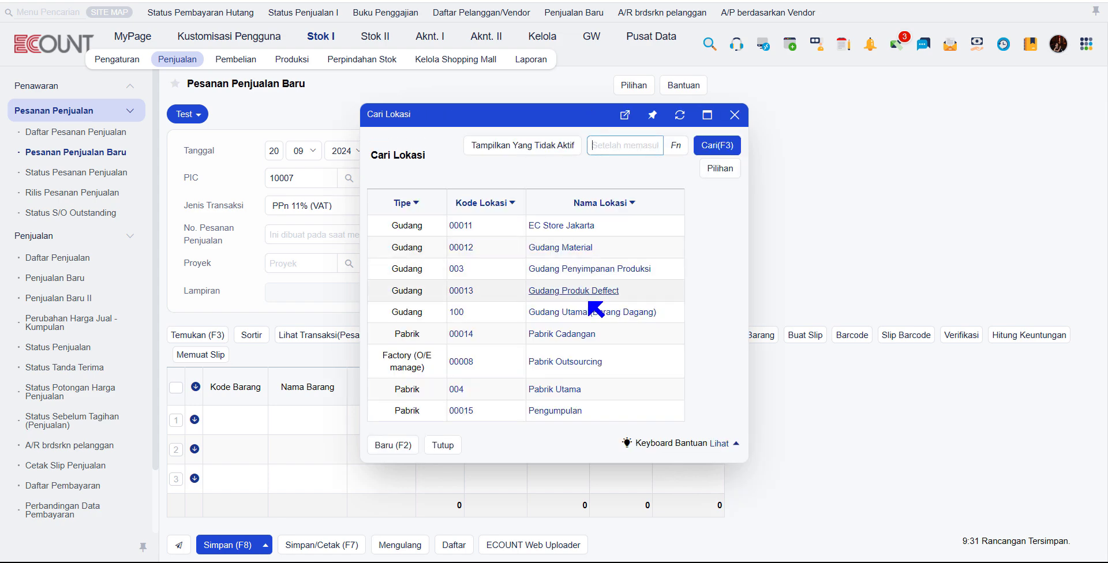
pyautogui.click(591, 312)
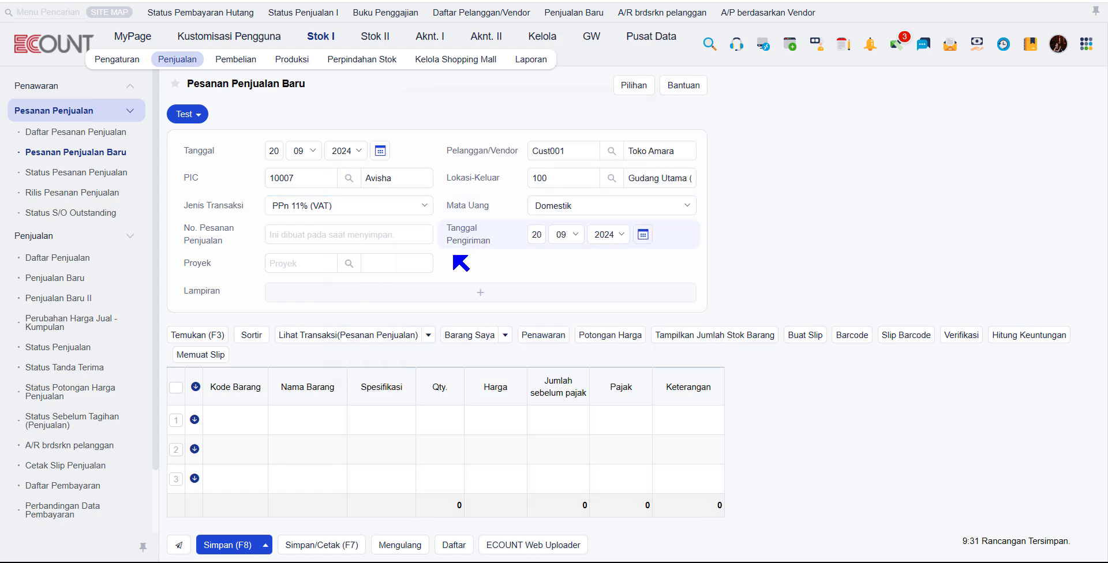
# Step: View the list of projects available for the sales order and close it without choosing one
pyautogui.click(277, 269)
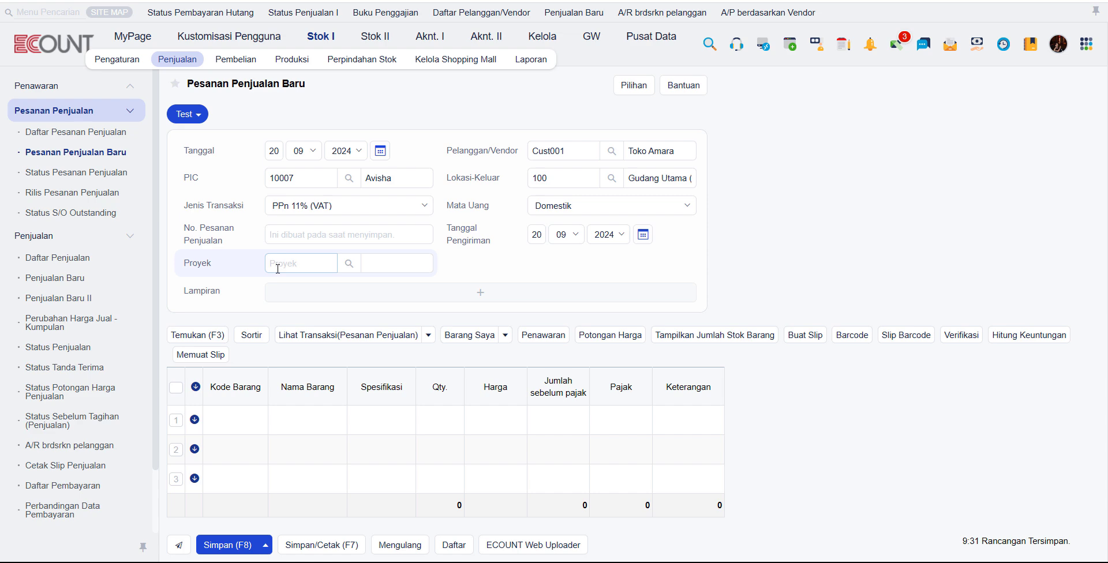
pyautogui.press('Return')
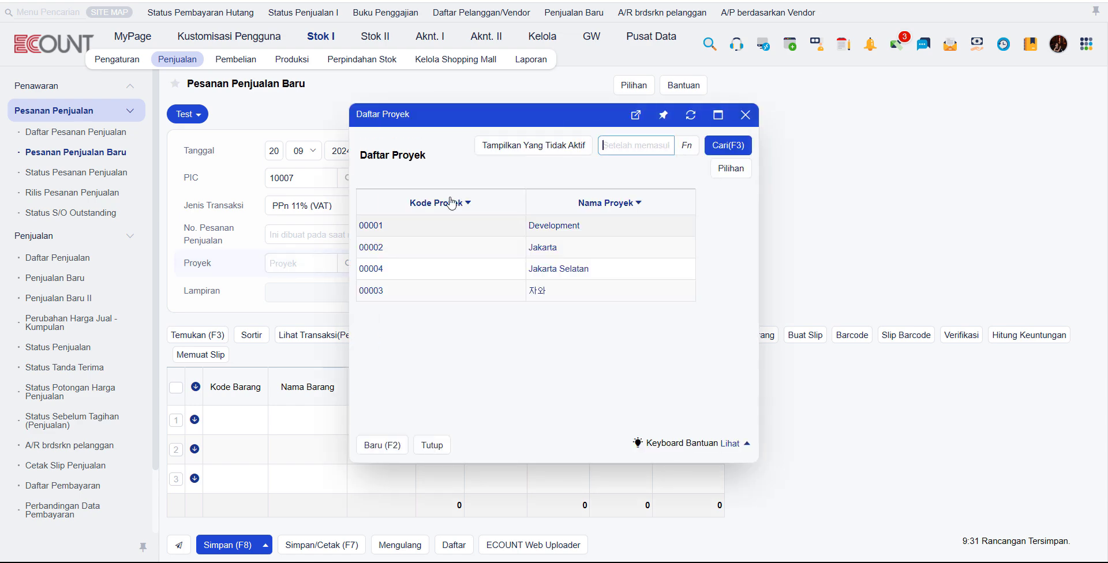
pyautogui.click(745, 115)
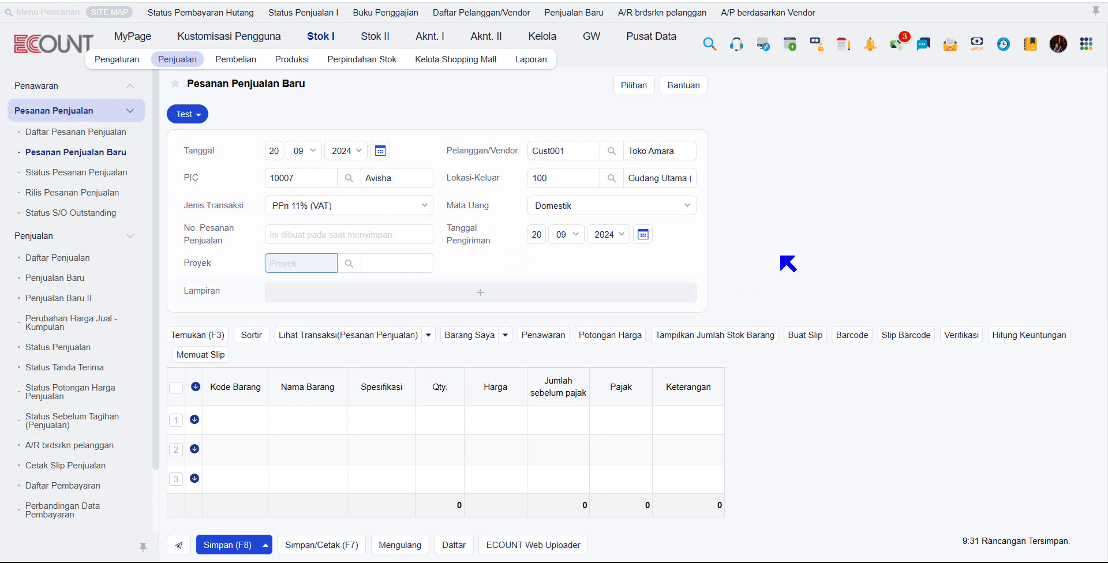
pyautogui.click(807, 237)
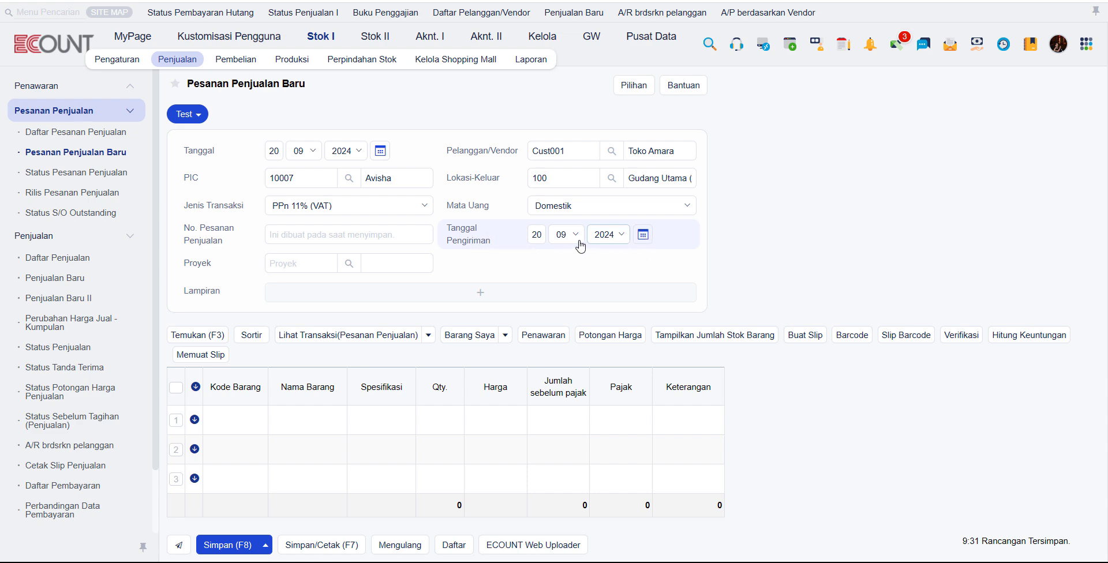
# Step: Open a new schedule entry from the order's delivery date and review its prefilled details and description
pyautogui.click(536, 235)
pyautogui.click(743, 231)
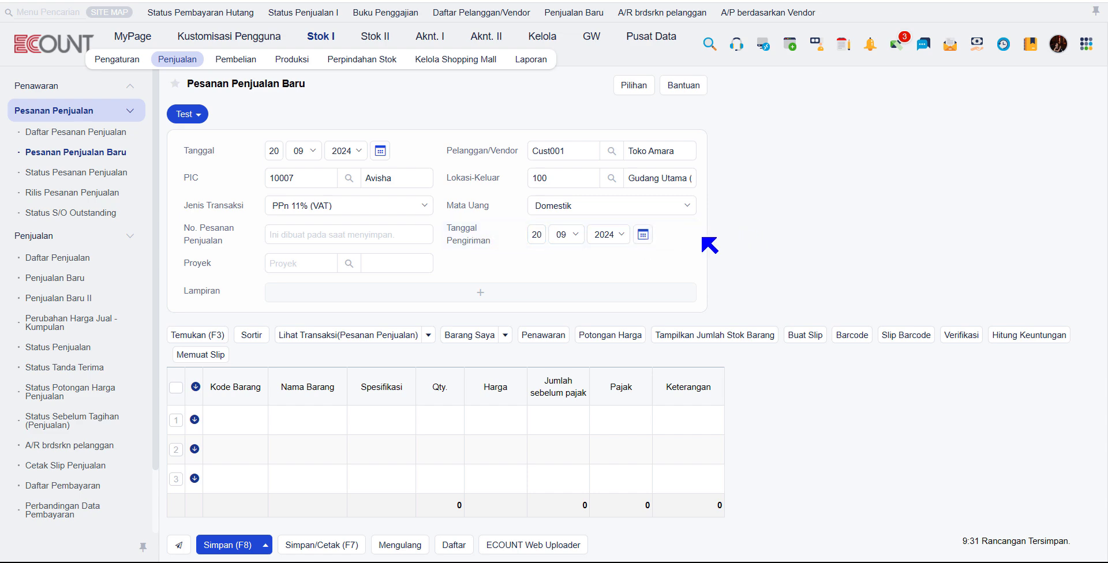
pyautogui.click(619, 237)
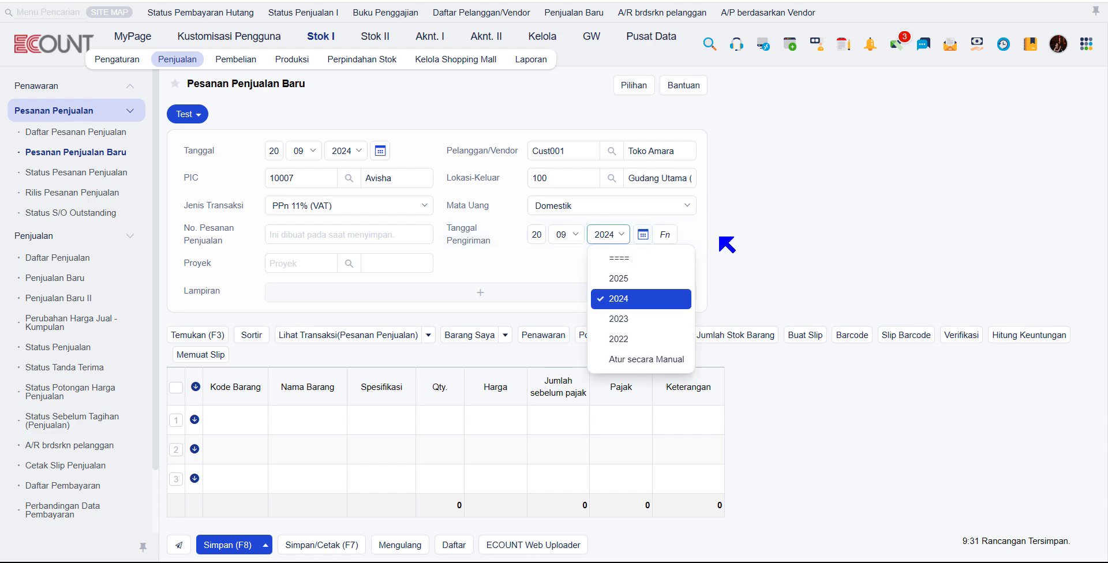
pyautogui.click(668, 239)
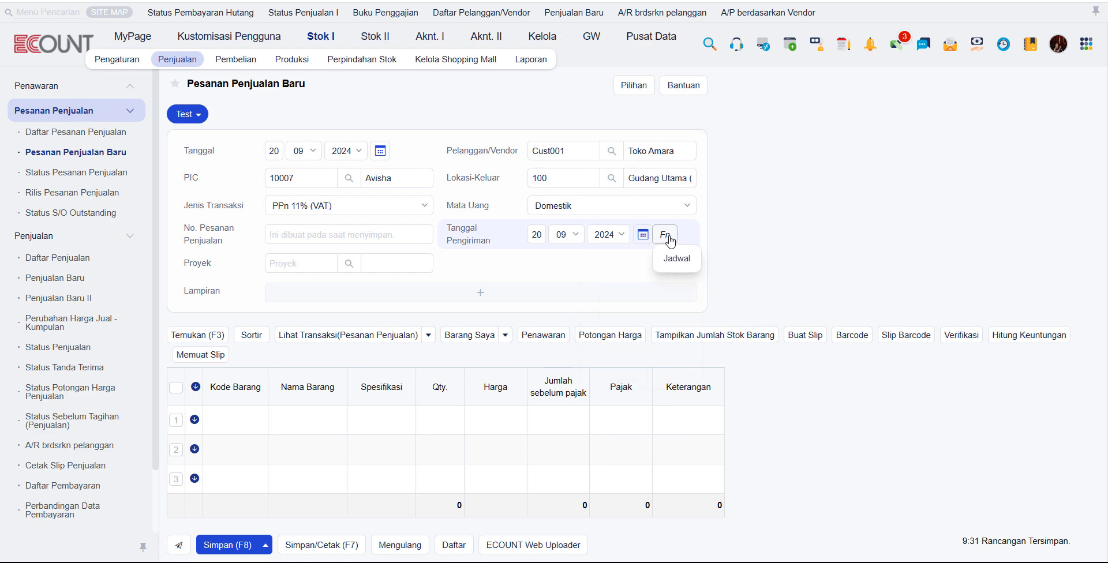
pyautogui.click(674, 266)
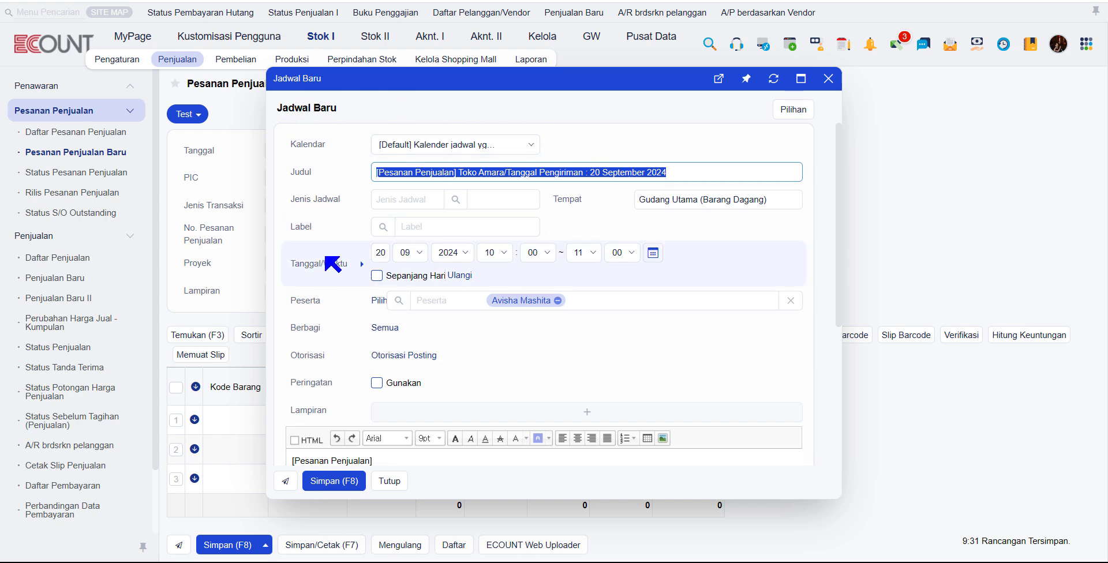
pyautogui.scroll(-1, 329, 271)
pyautogui.scroll(-3, 334, 340)
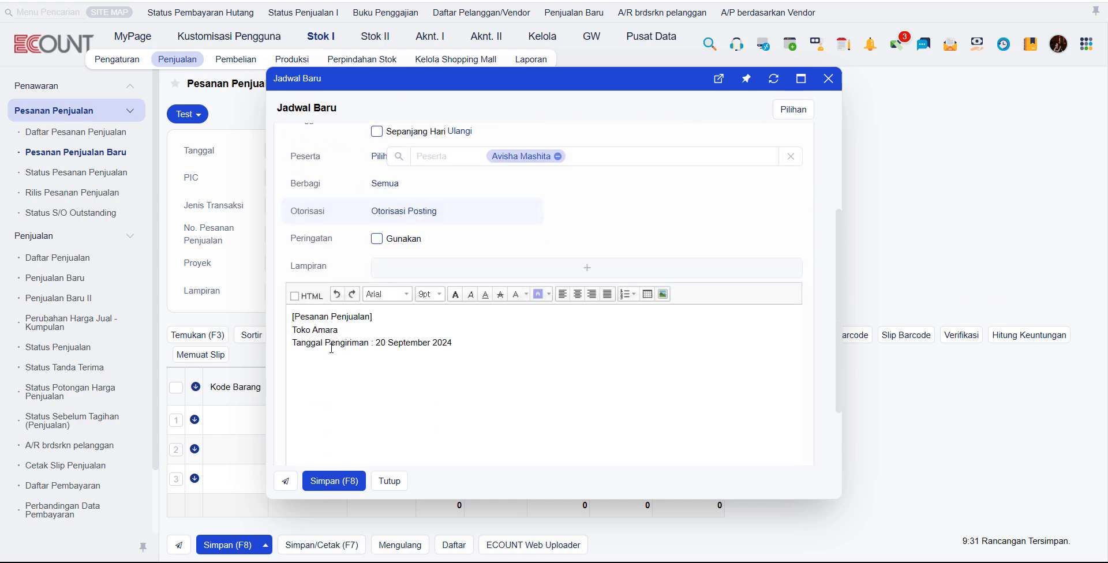
# Step: Select Peserta as the schedule's notification target and browse the user list for additional recipients without adding any
pyautogui.click(285, 480)
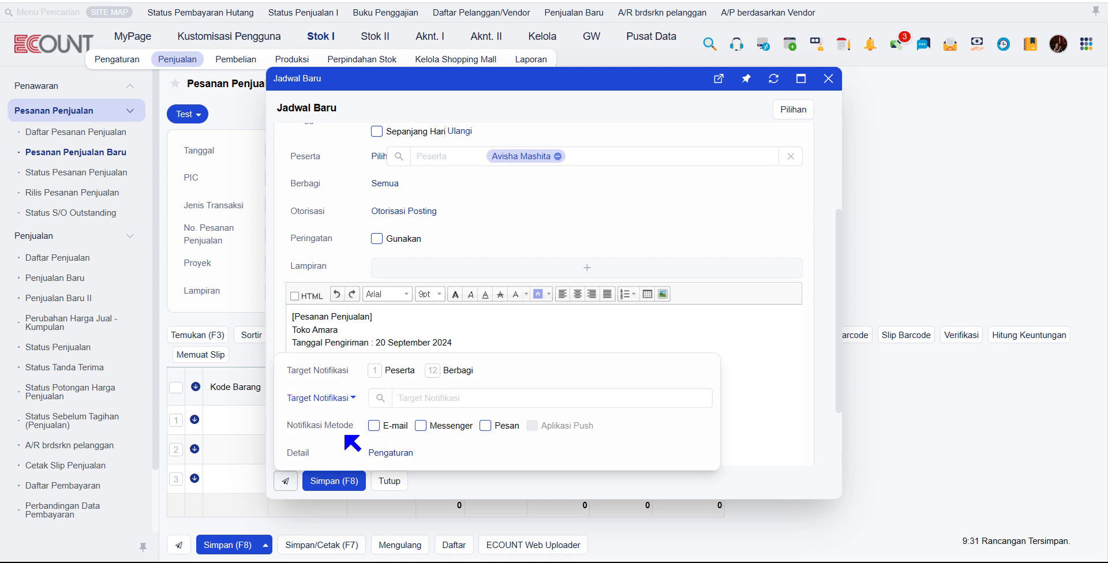
pyautogui.click(375, 370)
pyautogui.click(380, 398)
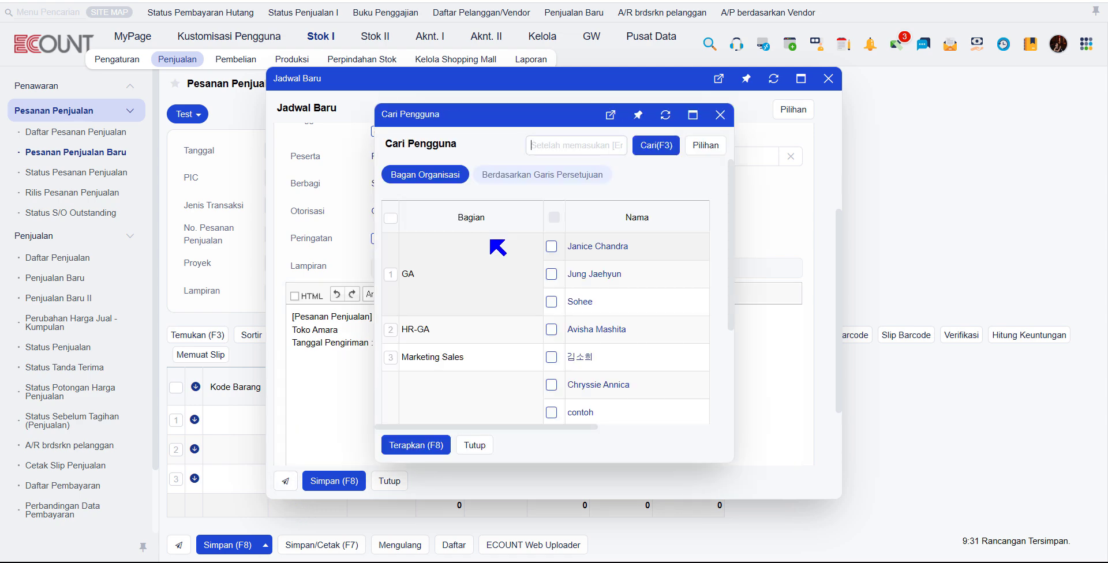
pyautogui.scroll(-5, 534, 316)
pyautogui.scroll(5, 534, 346)
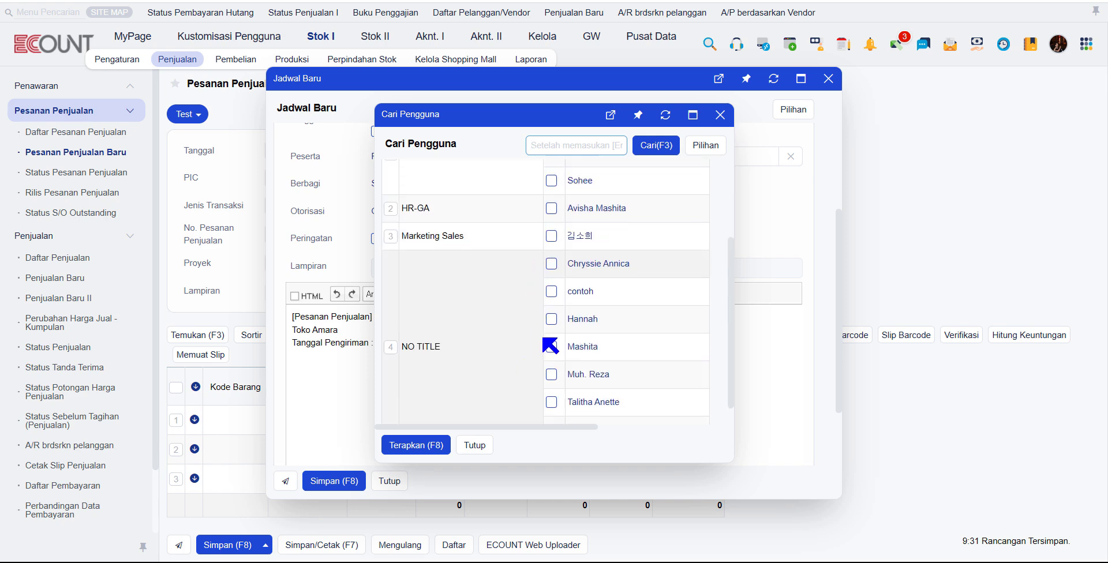
pyautogui.click(719, 114)
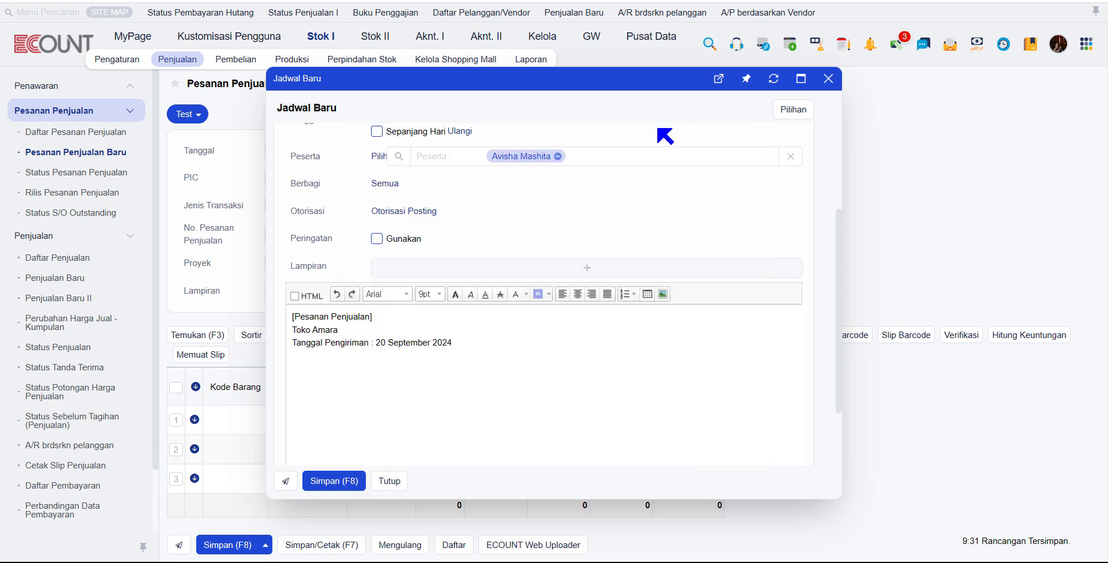
pyautogui.click(285, 481)
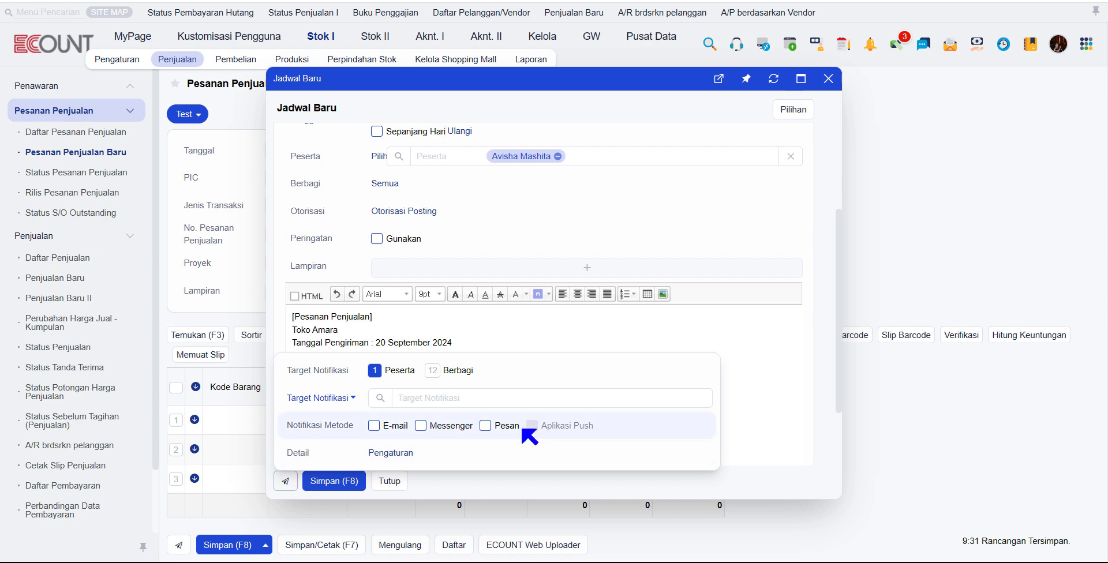
# Step: Turn on the Pesan notification method for the delivery schedule and close the schedule without saving it
pyautogui.click(506, 429)
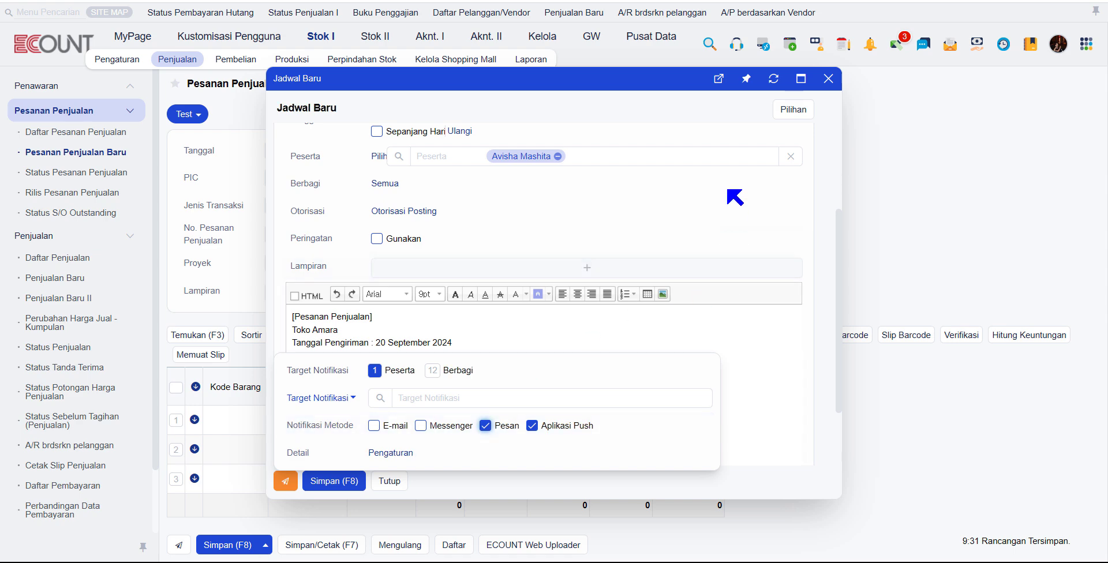
pyautogui.click(836, 86)
pyautogui.click(836, 86)
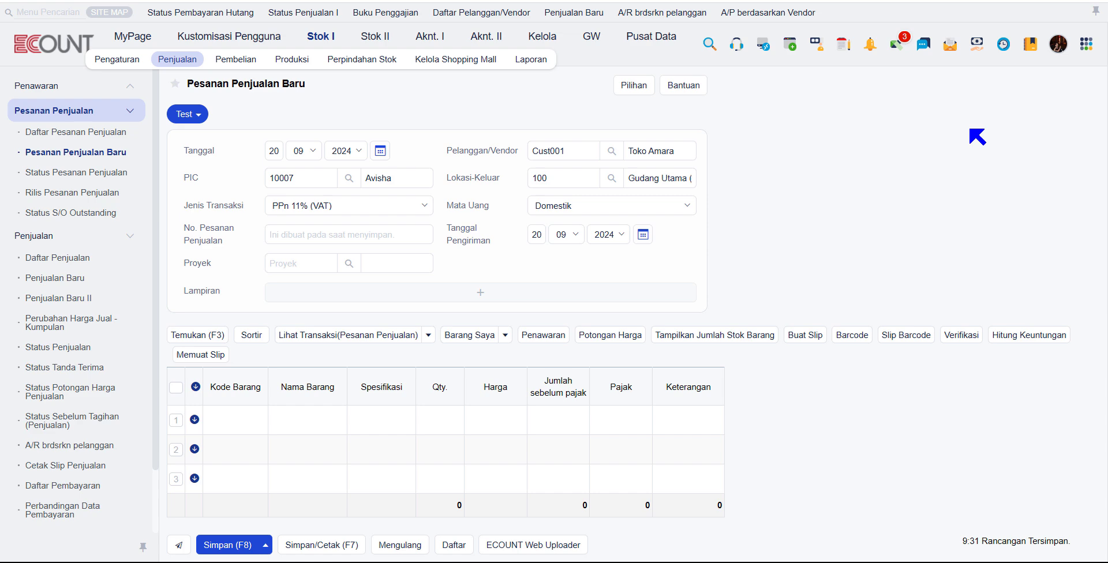
# Step: Fill the order's item lines with Orange Juice, Apple Juice, Mango Juice and Grape Juice, all in the 500 Ml specification
pyautogui.click(245, 420)
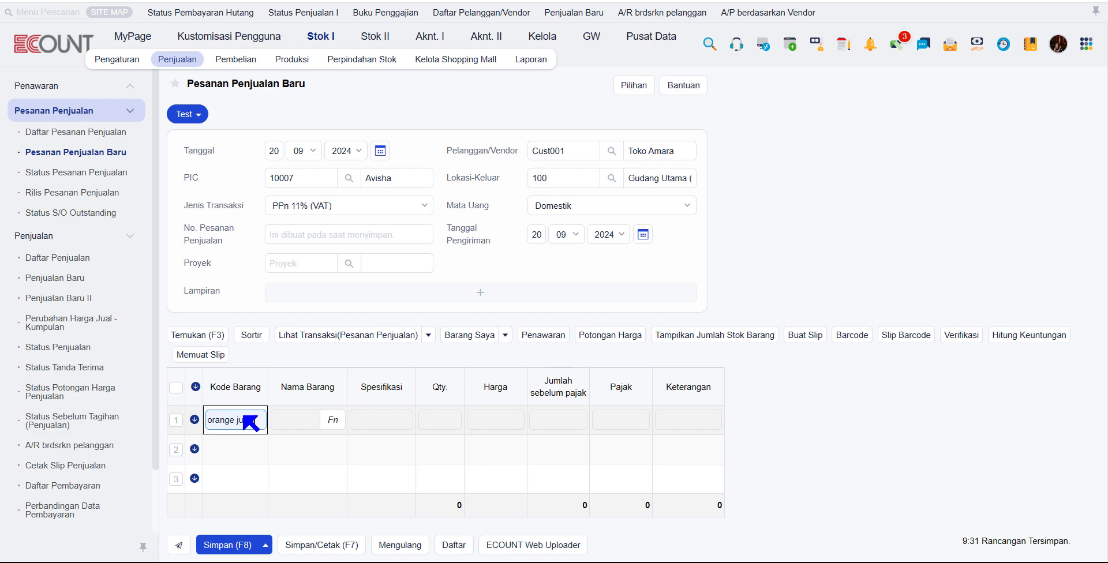
pyautogui.press('Return')
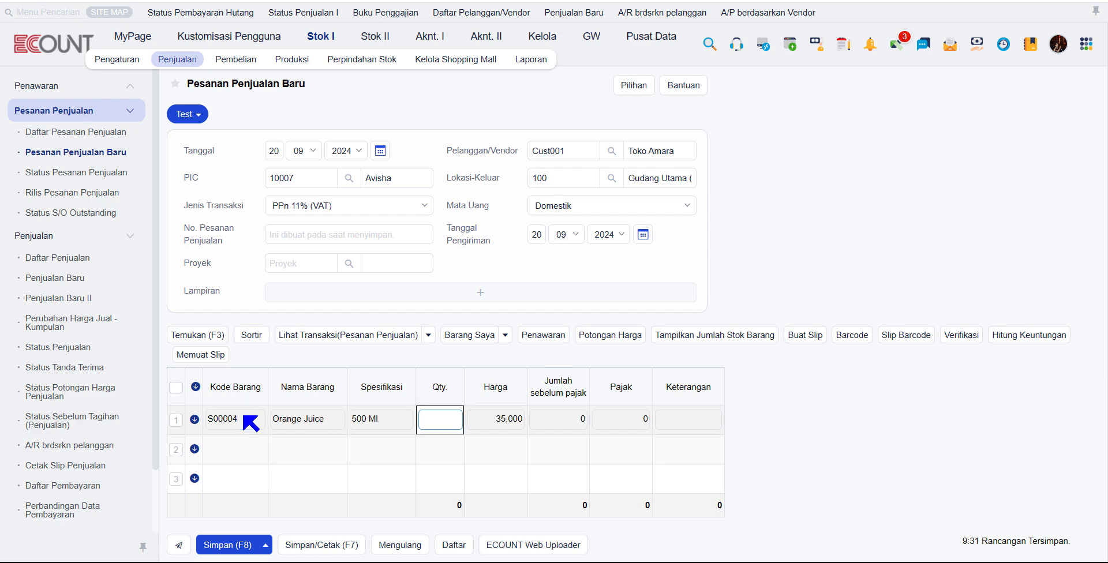
pyautogui.doubleClick(238, 450)
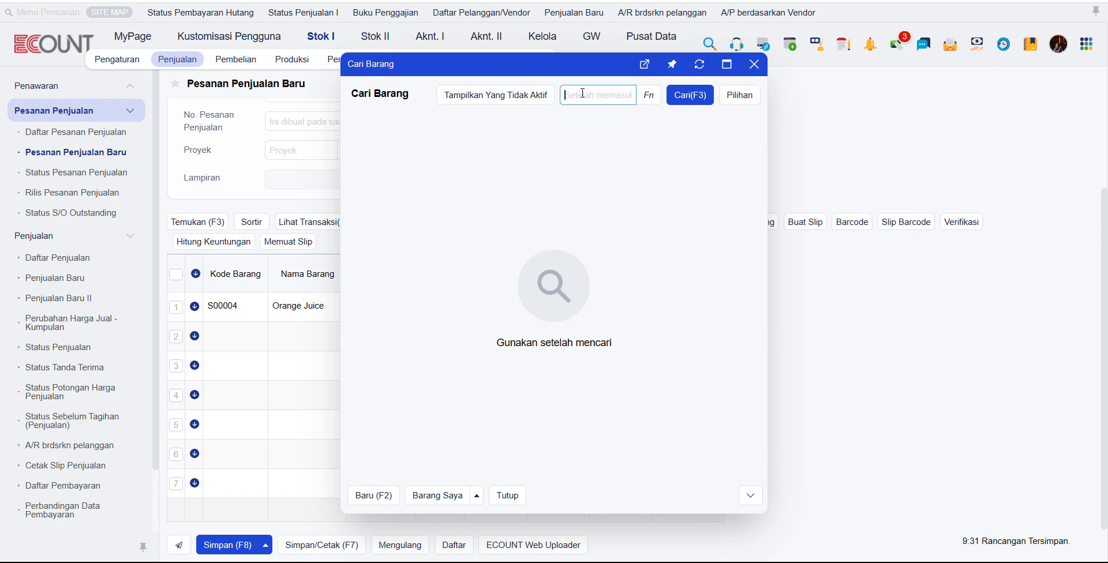
pyautogui.press('Return')
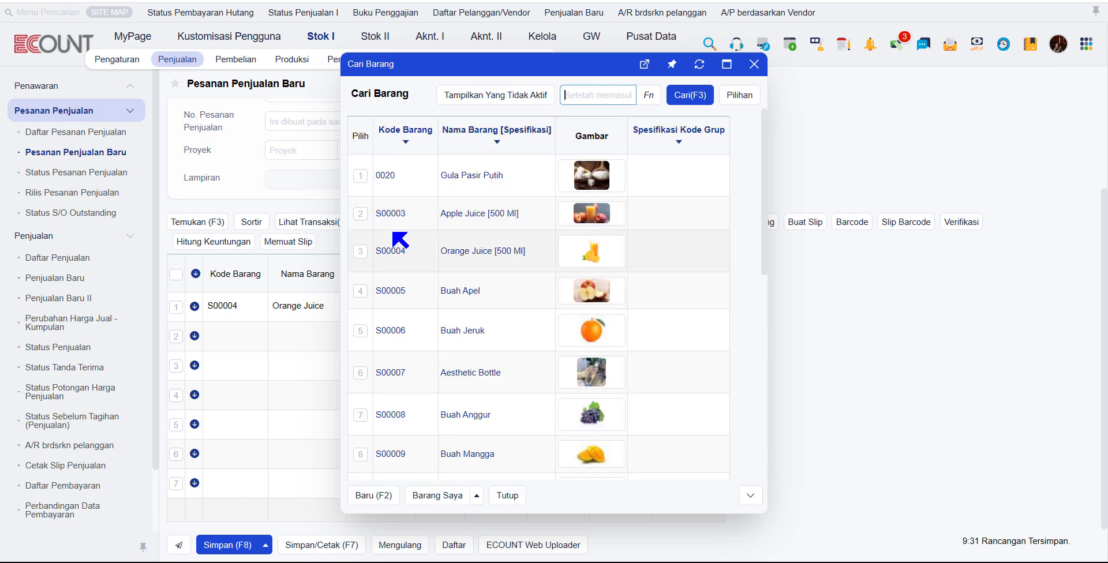
pyautogui.click(357, 218)
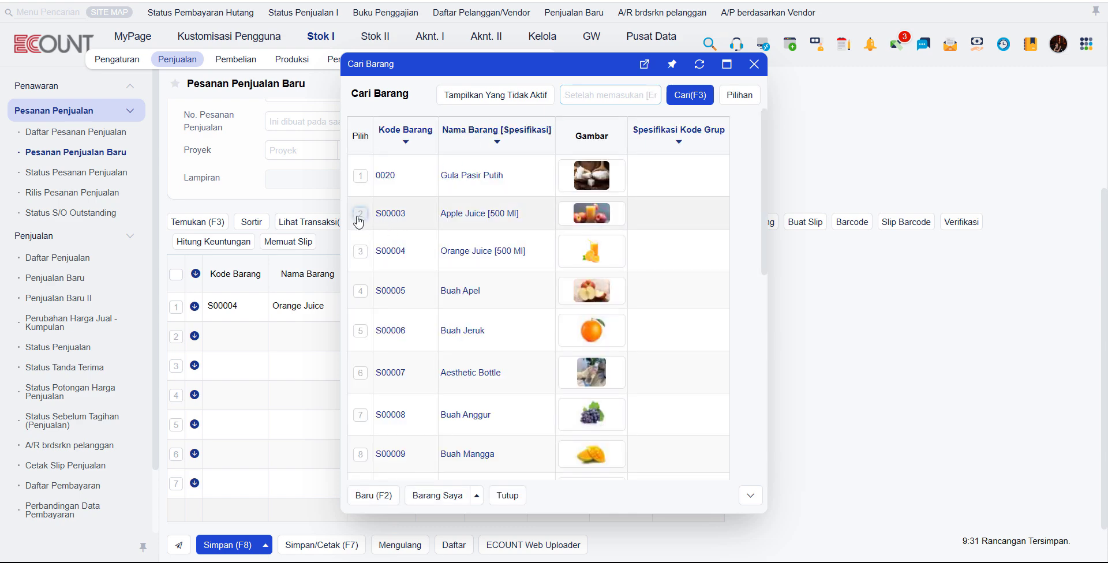
pyautogui.scroll(-3, 382, 380)
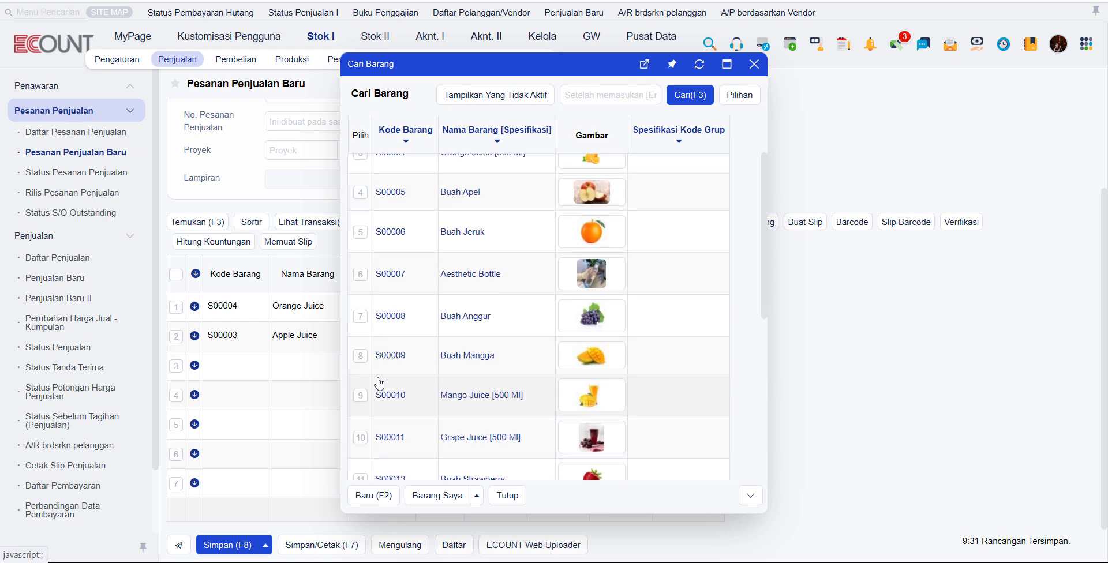
pyautogui.scroll(-1, 375, 375)
pyautogui.click(360, 350)
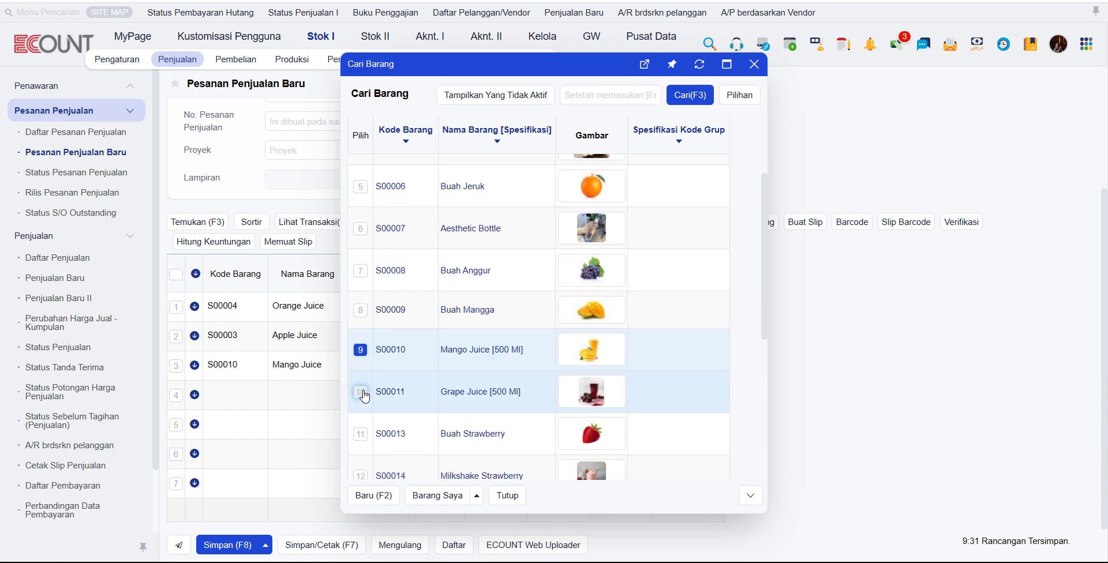
pyautogui.click(361, 392)
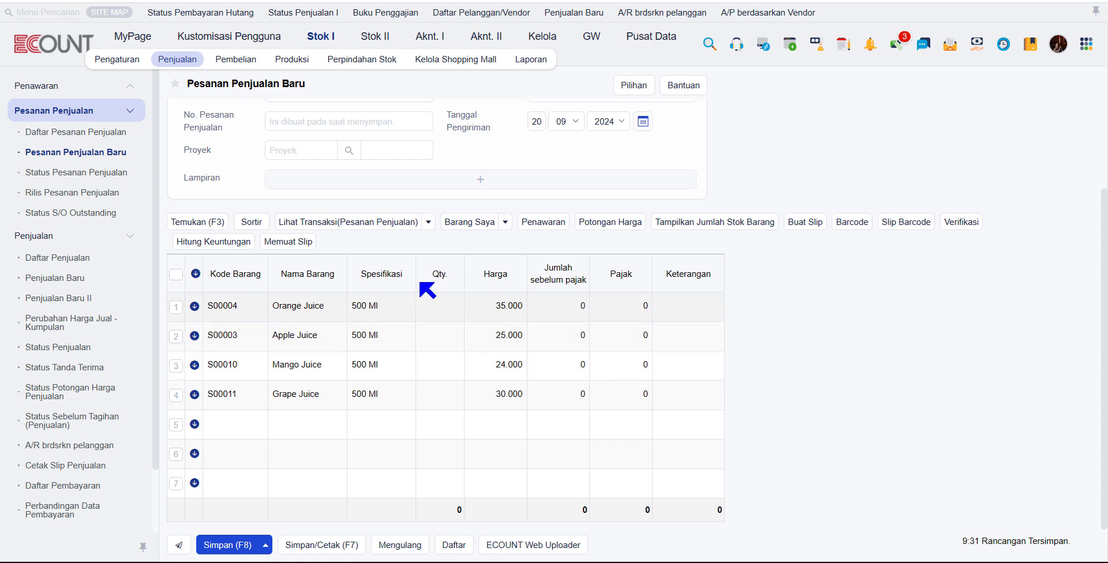
# Step: Set the quantities to 2 for Orange Juice, 4 for Apple Juice, 5 for Mango Juice and 9 for Grape Juice
pyautogui.click(442, 306)
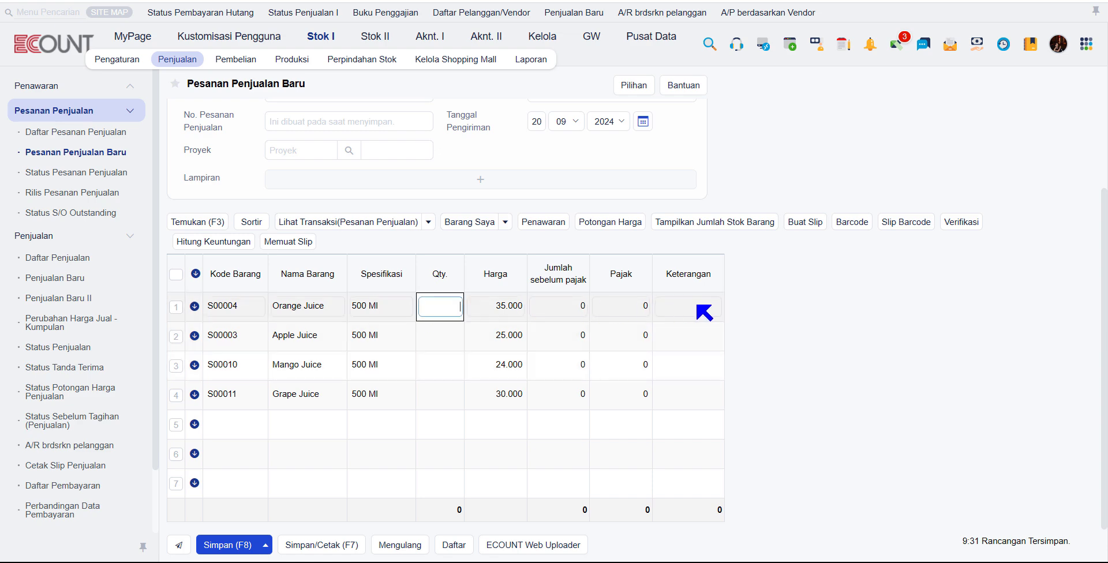
pyautogui.press('Return')
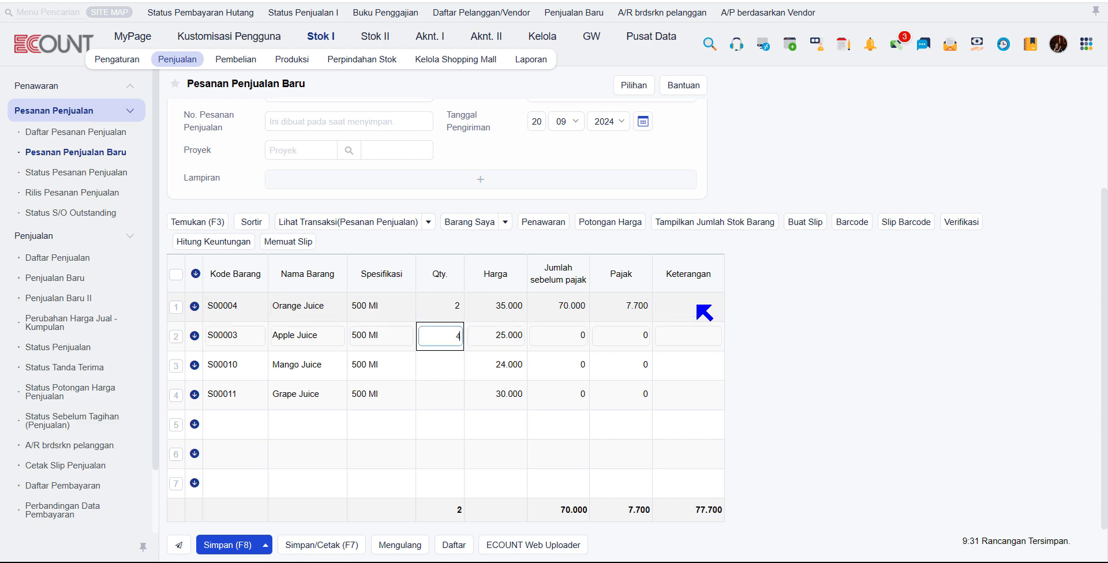
pyautogui.press('Return')
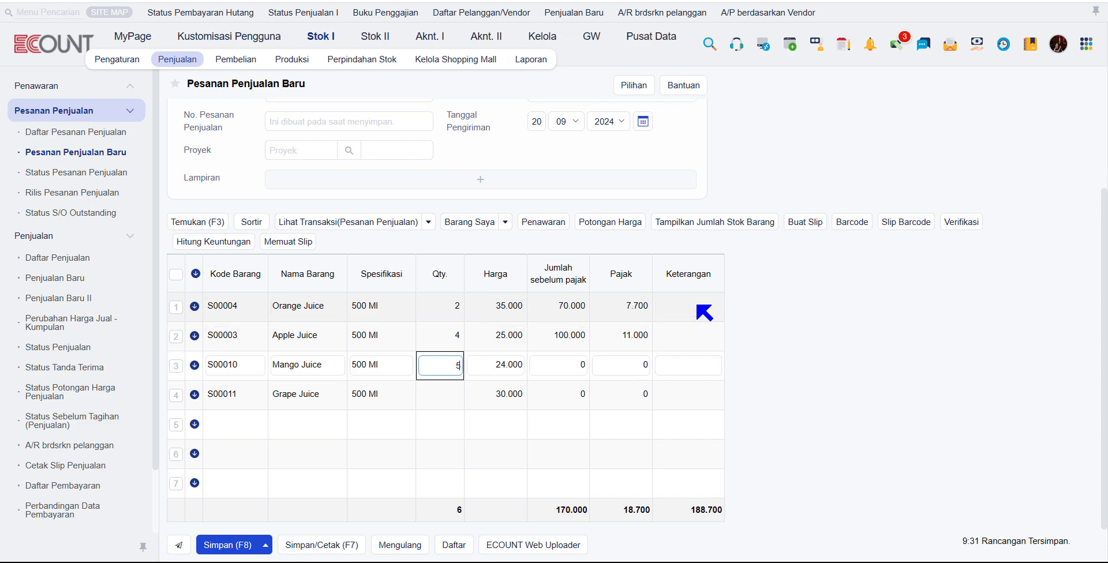
pyautogui.press('Return')
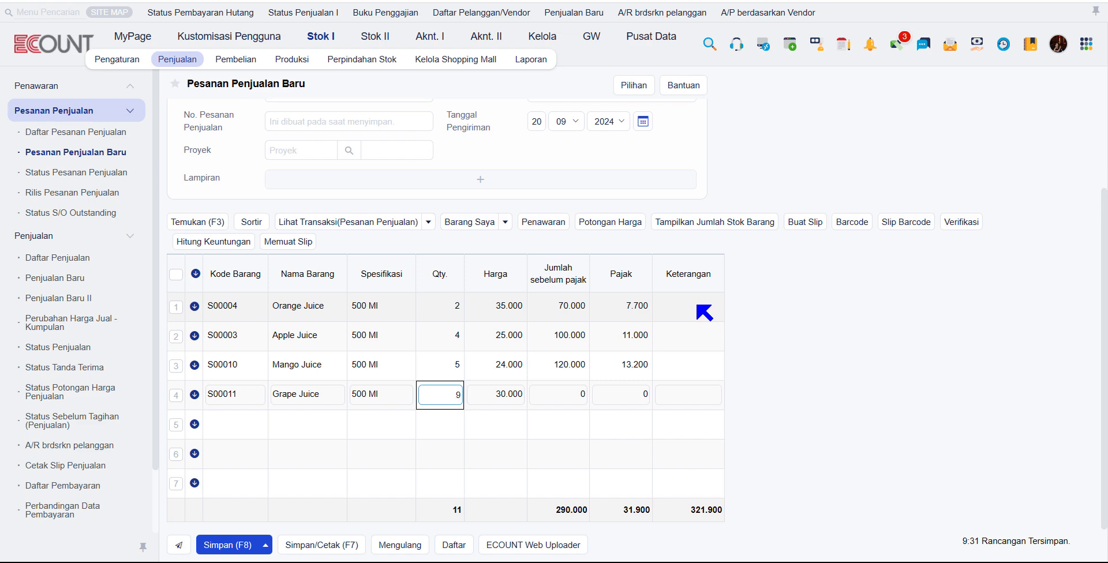
pyautogui.press('Return')
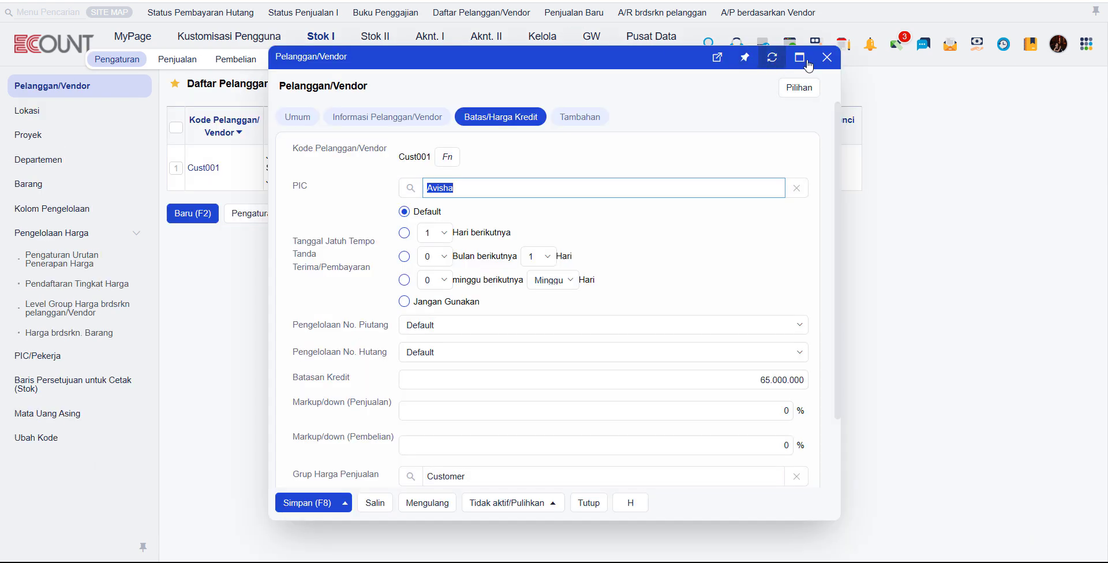
# Step: Close the customer record and check the selling price (Harga Jual) in the Orange Juice item's record
pyautogui.click(827, 56)
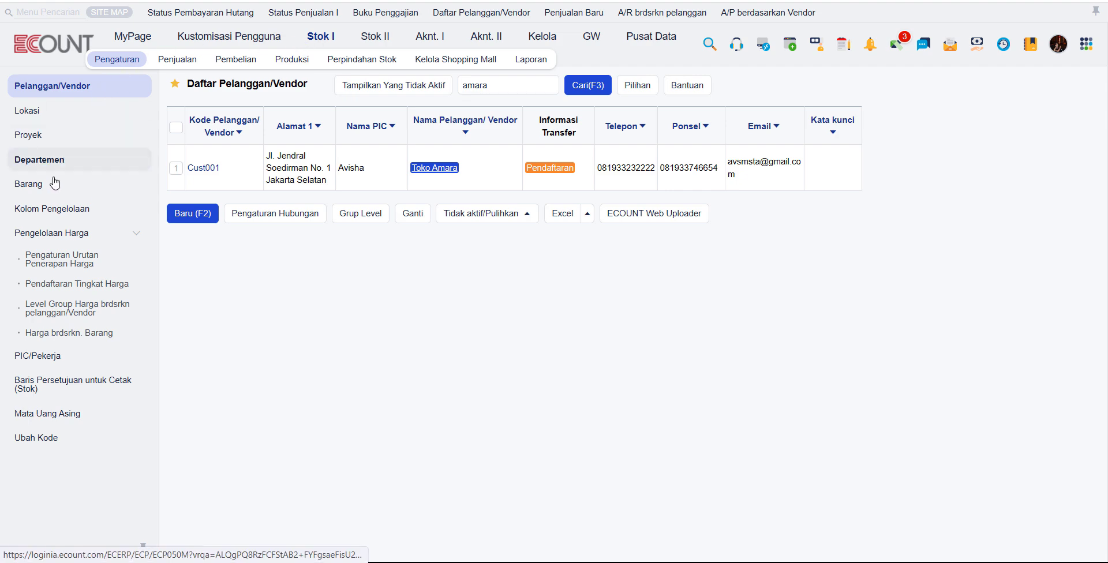
pyautogui.click(136, 184)
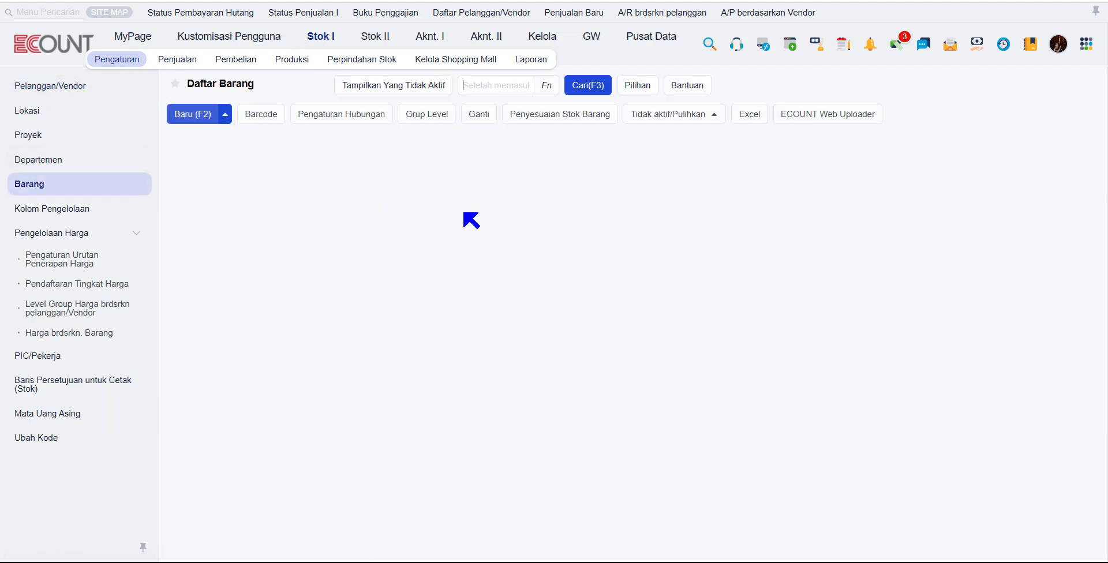
pyautogui.doubleClick(267, 265)
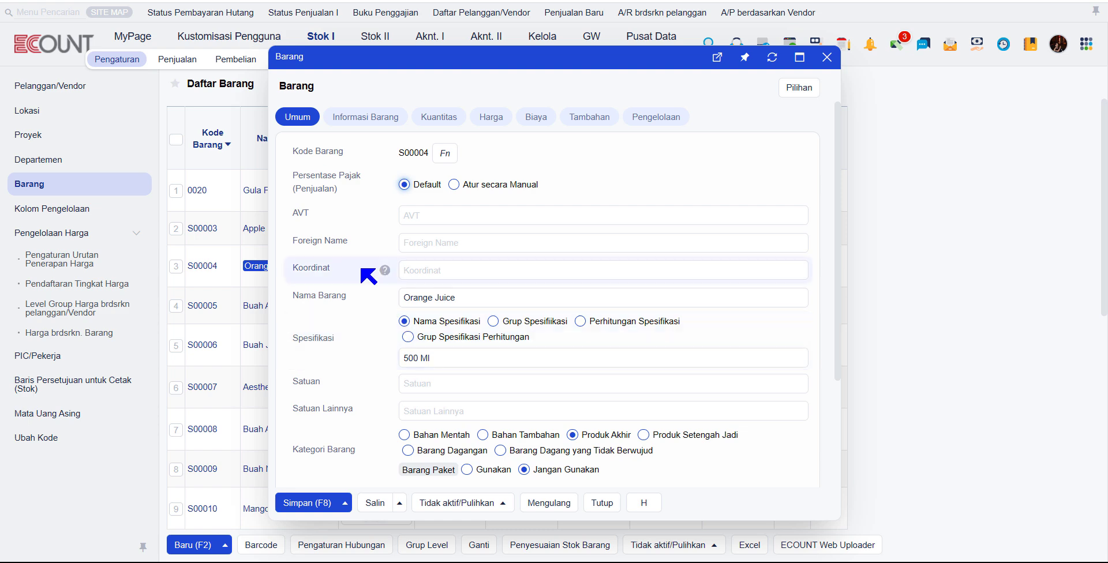
pyautogui.scroll(-3, 365, 272)
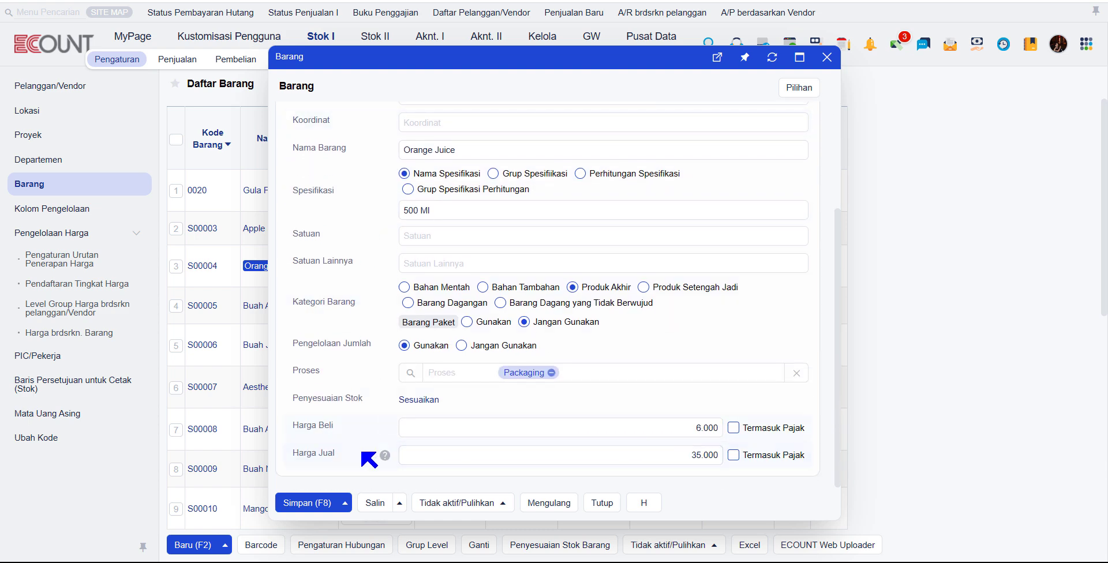
pyautogui.click(486, 456)
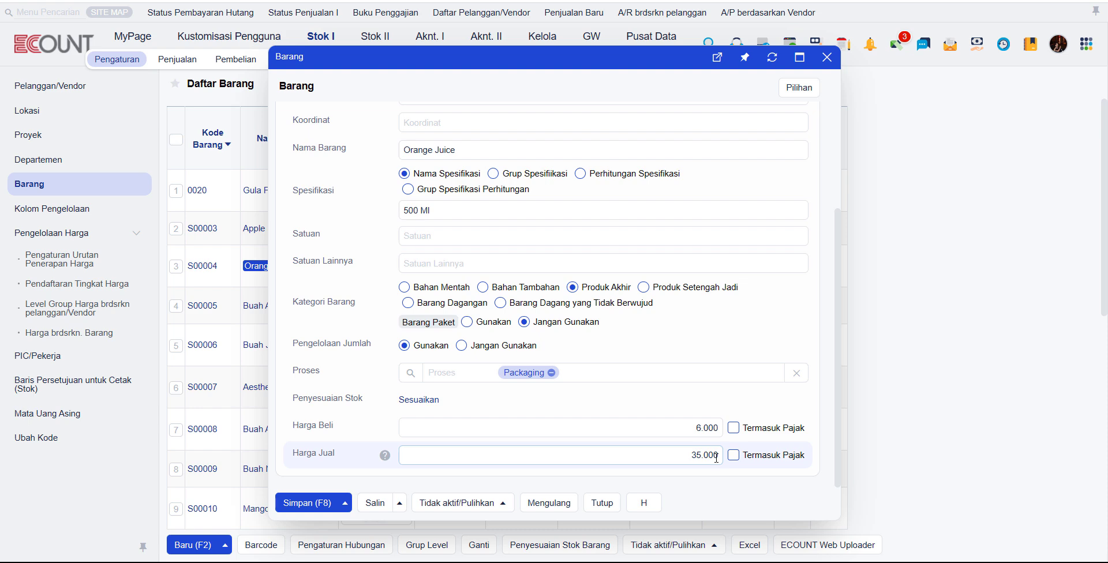
pyautogui.click(827, 57)
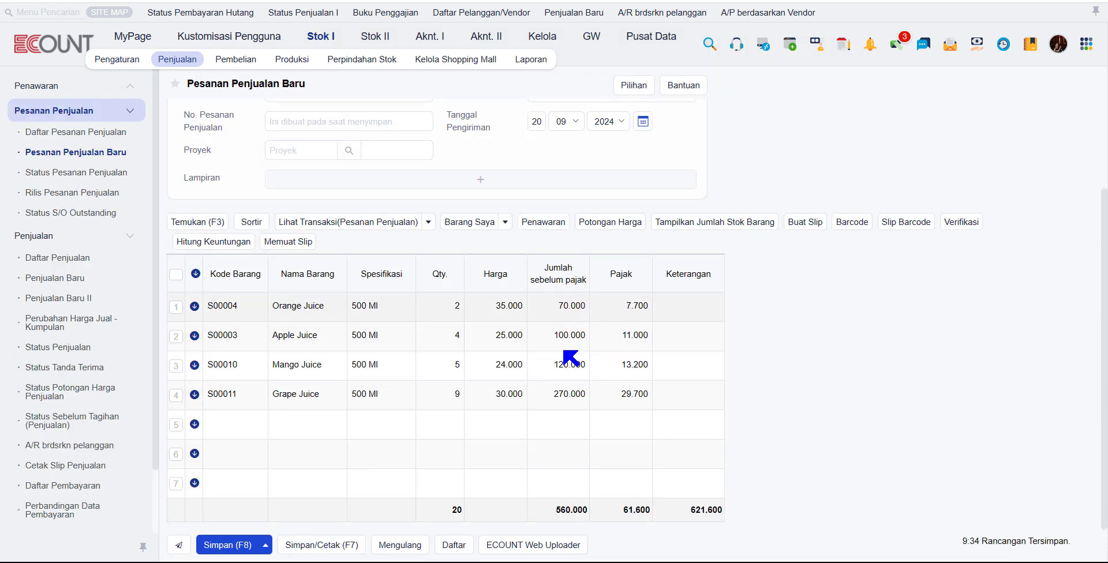
# Step: Review the order's transaction type and item lines, and save the sales order for Toko Amara
pyautogui.scroll(1, 643, 384)
pyautogui.scroll(2, 649, 391)
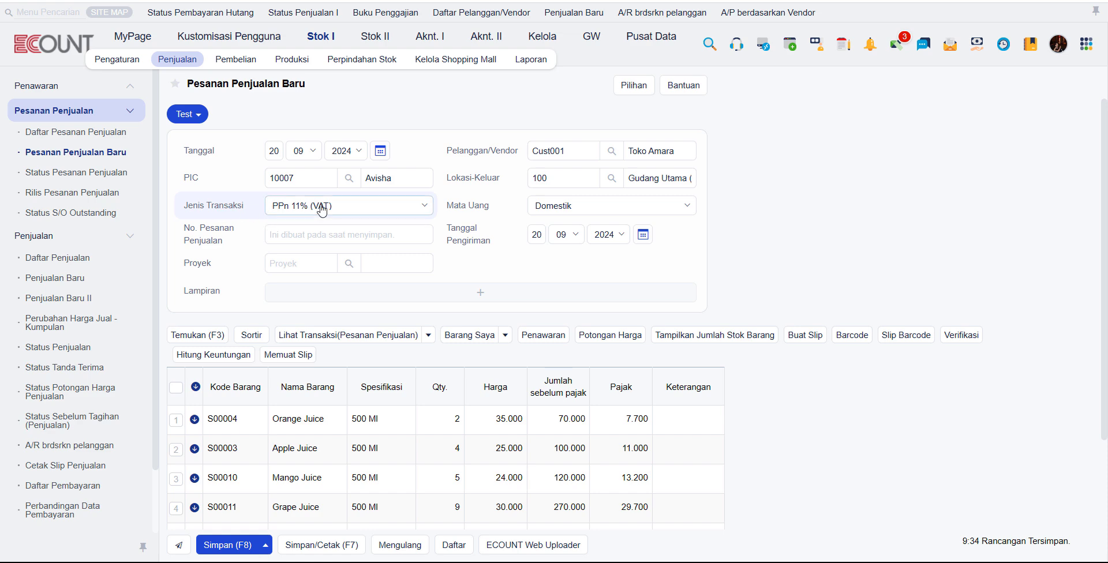
pyautogui.scroll(-2, 557, 383)
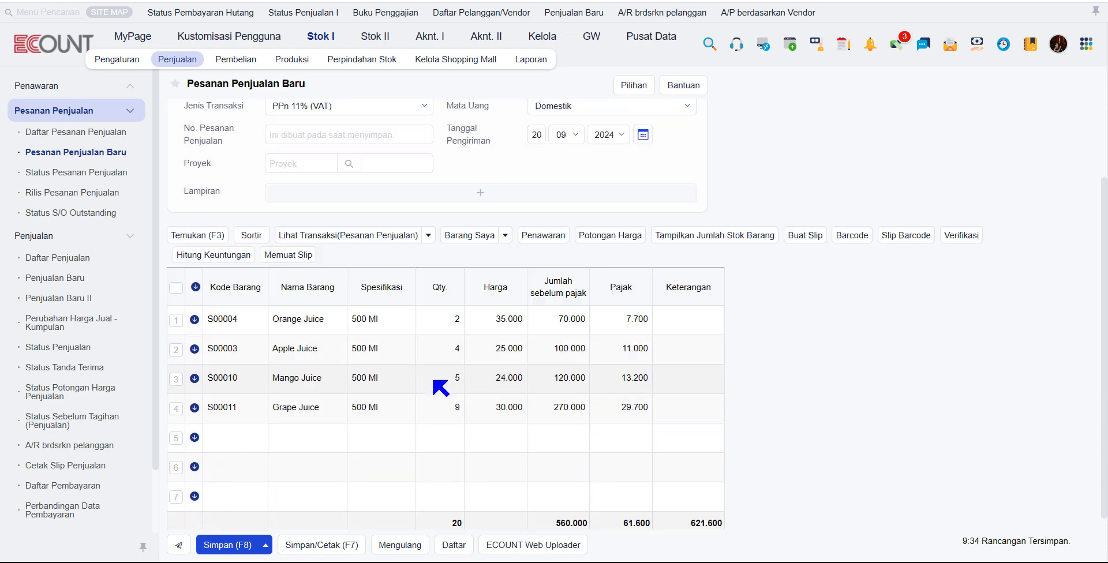
pyautogui.click(233, 546)
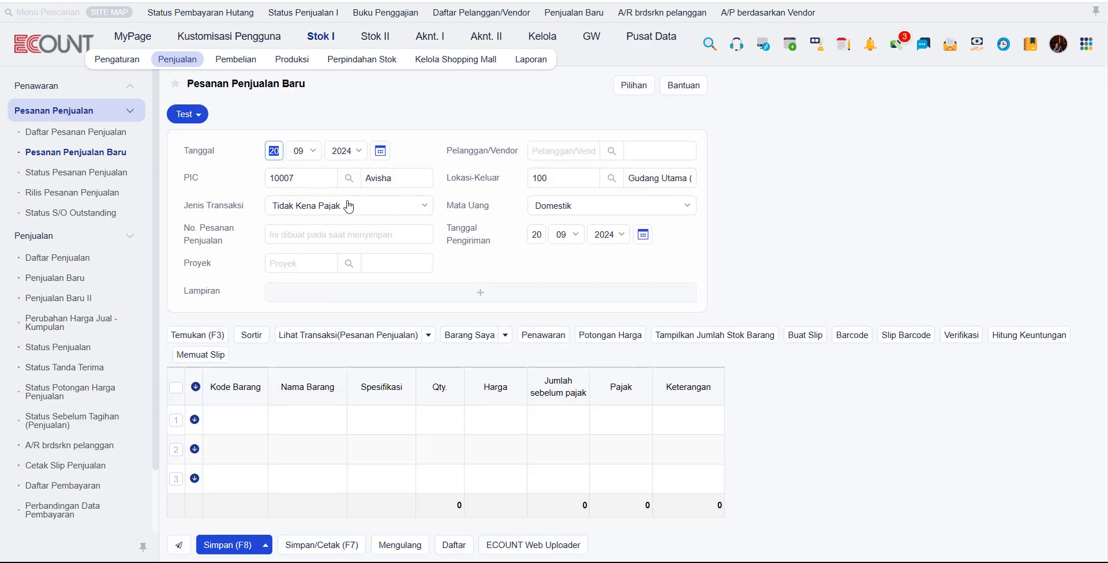
# Step: Review the details of Toko Amara's order dated 20/09/2024 in the sales order list and close it unchanged
pyautogui.click(73, 144)
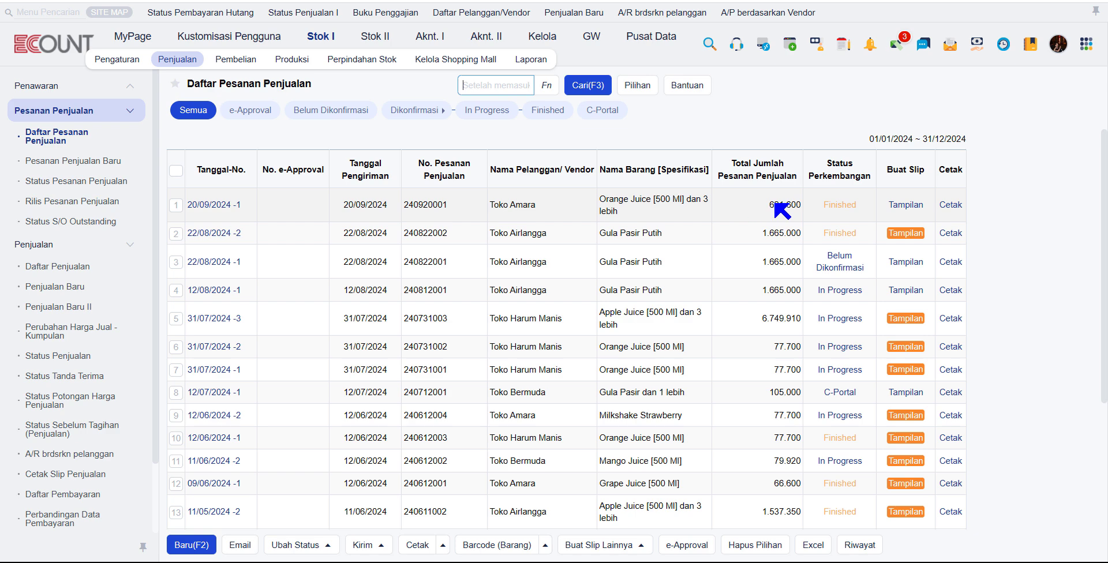
pyautogui.click(234, 205)
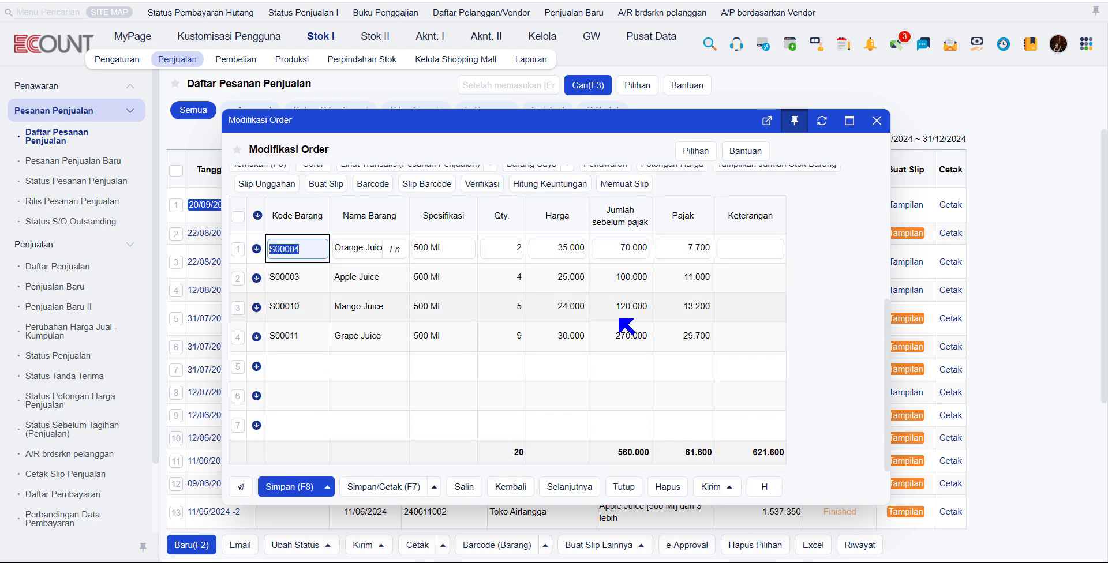
pyautogui.scroll(4, 588, 402)
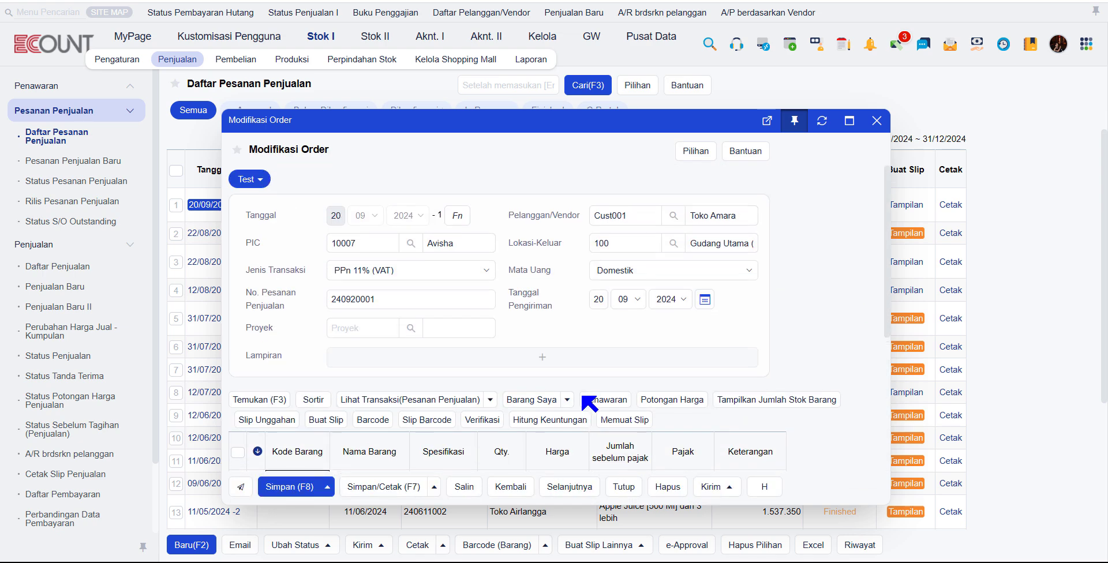
pyautogui.click(877, 121)
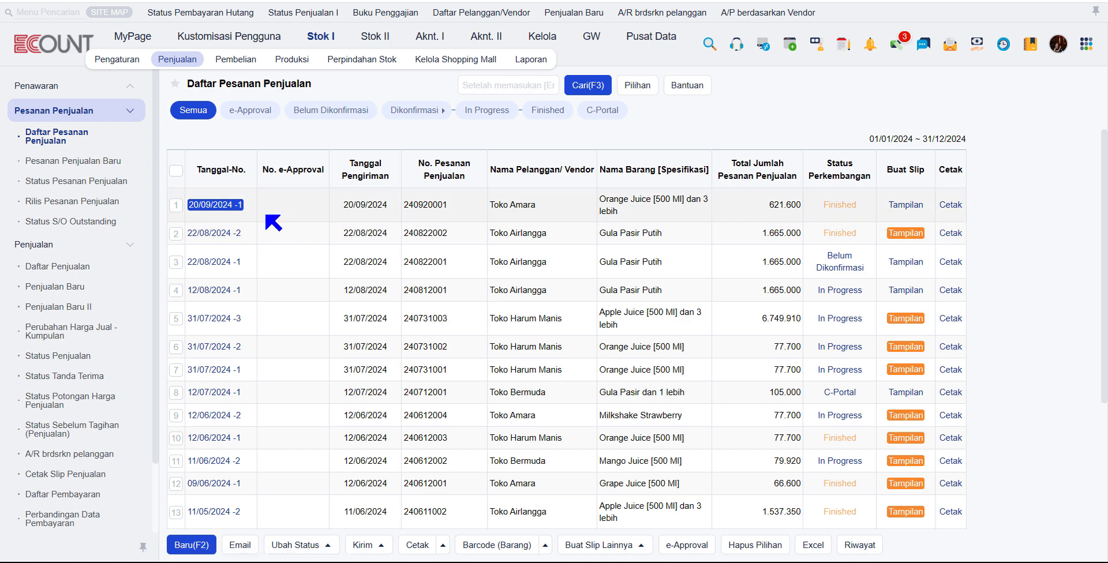
# Step: Start a new sale and fill it by applying the remaining quantities of Toko Amara's sales order dated 20/09/2024
pyautogui.click(72, 289)
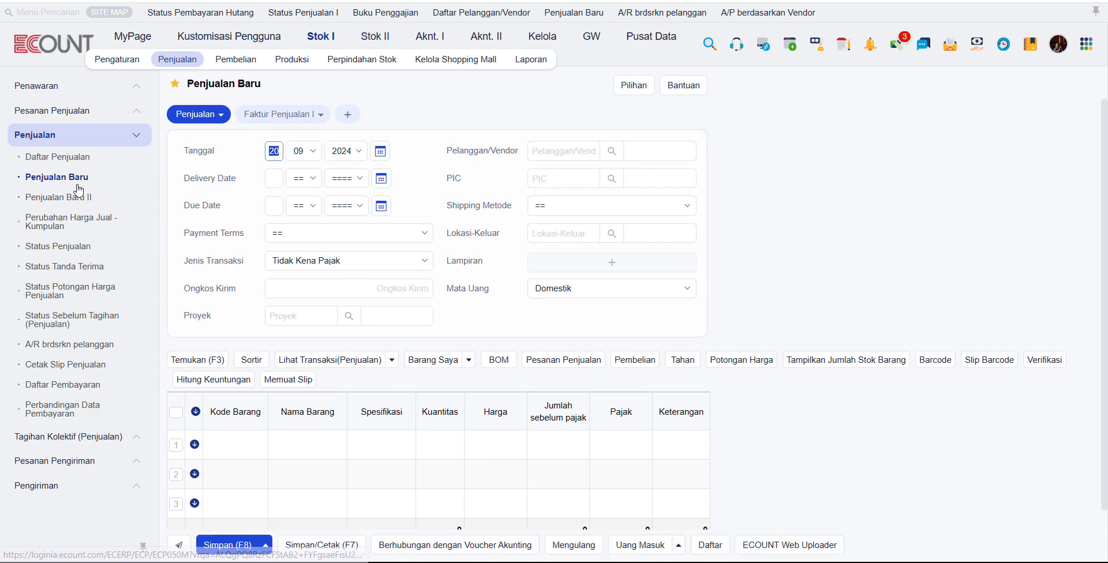
pyautogui.click(621, 375)
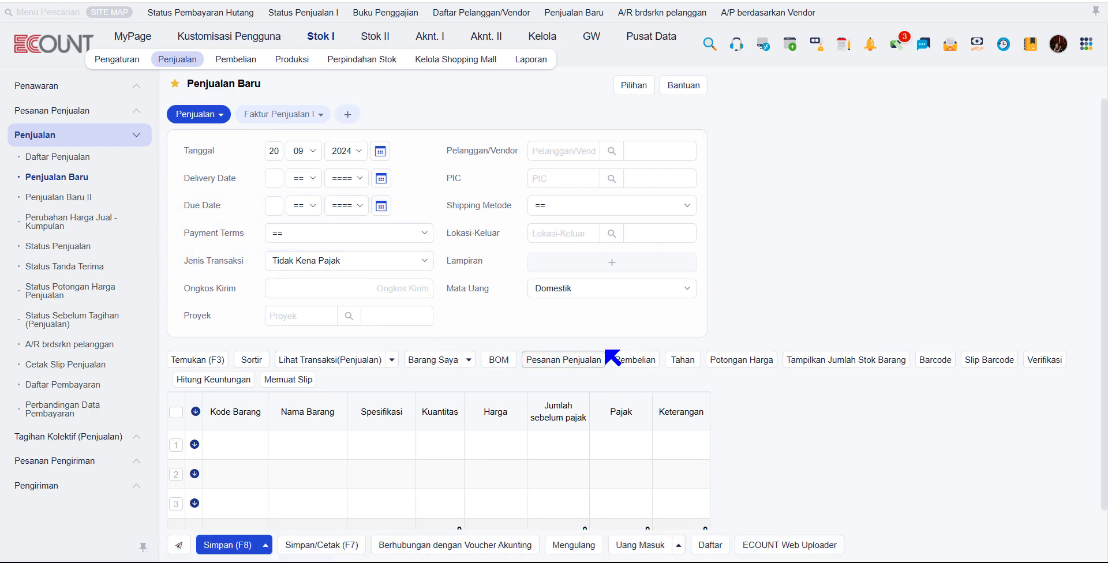
pyautogui.click(602, 357)
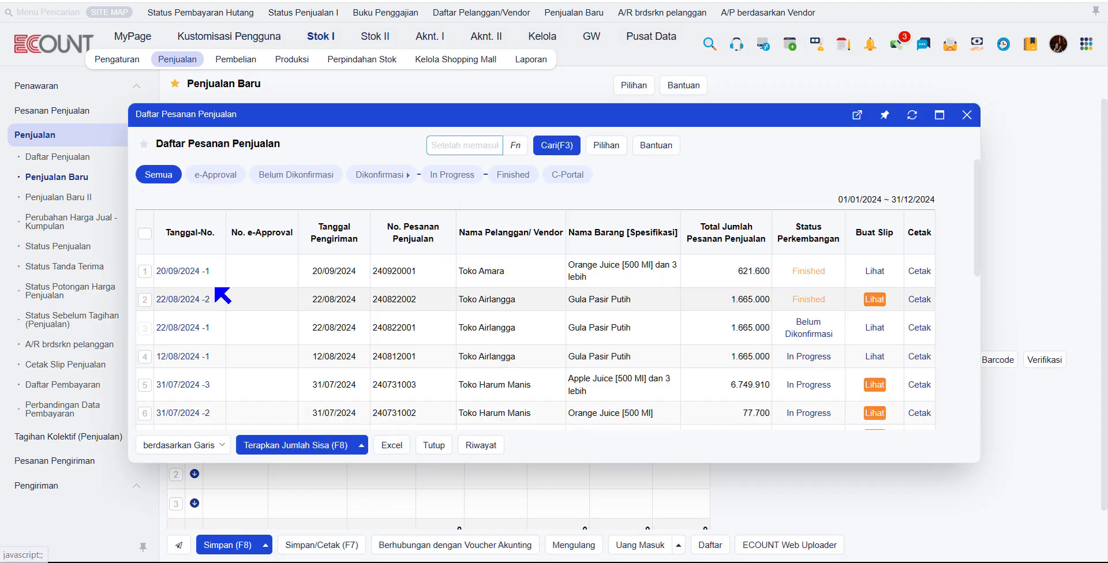
pyautogui.click(144, 271)
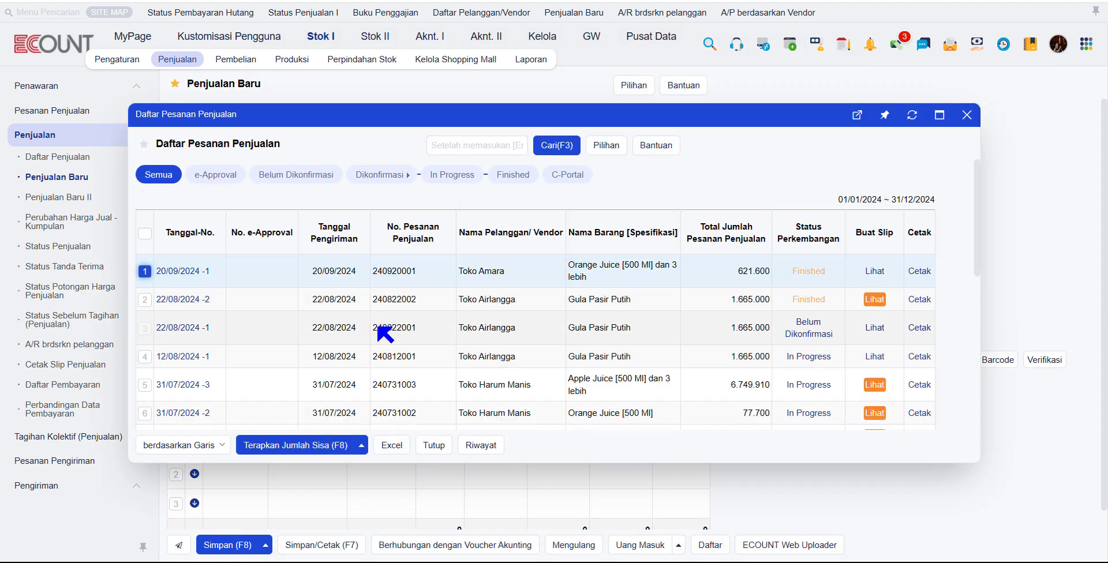
pyautogui.moveTo(277, 458)
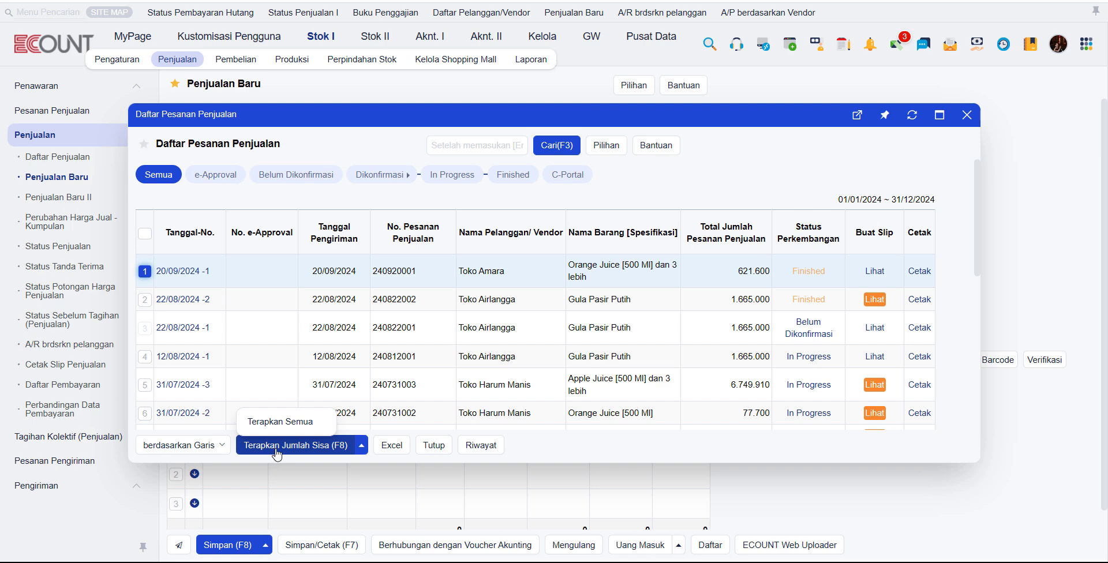
pyautogui.click(277, 448)
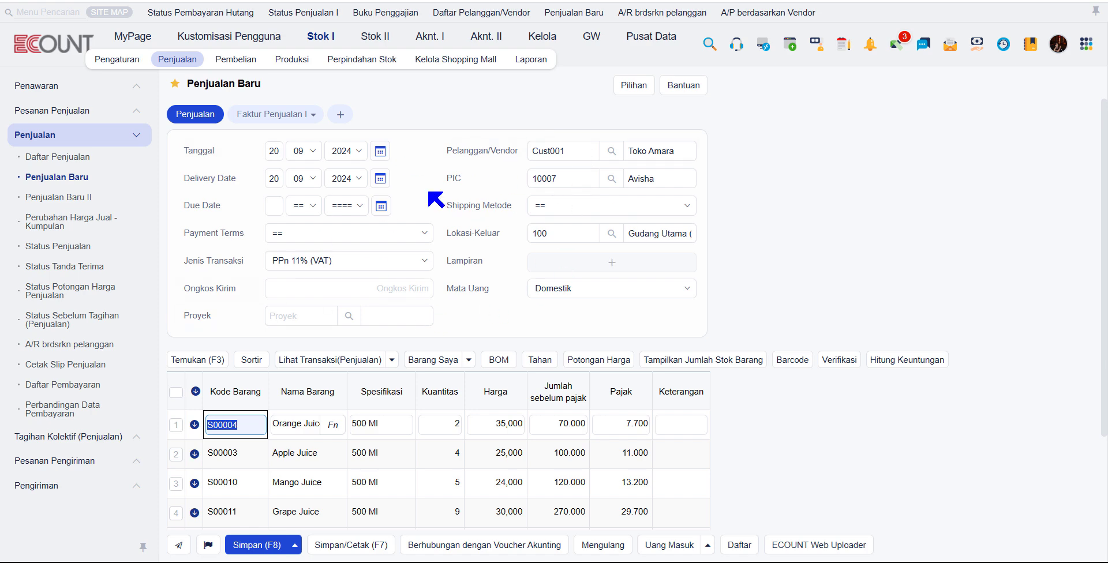
pyautogui.scroll(-2, 415, 257)
pyautogui.scroll(-1, 415, 260)
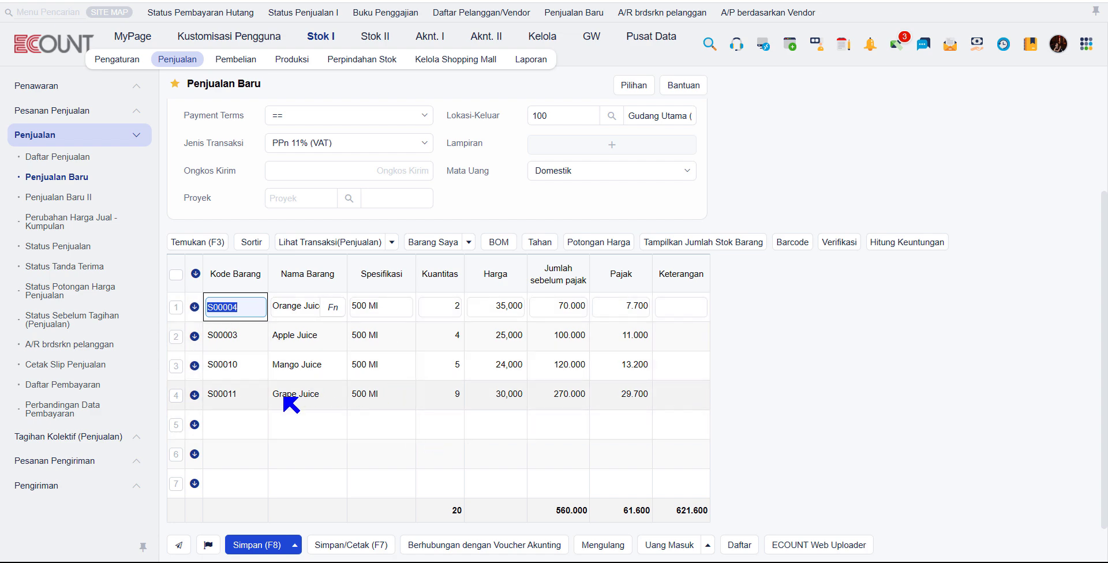
# Step: Set the status of the loaded sales order 20240920-1 to change to Finished, and save the new sale
pyautogui.click(208, 545)
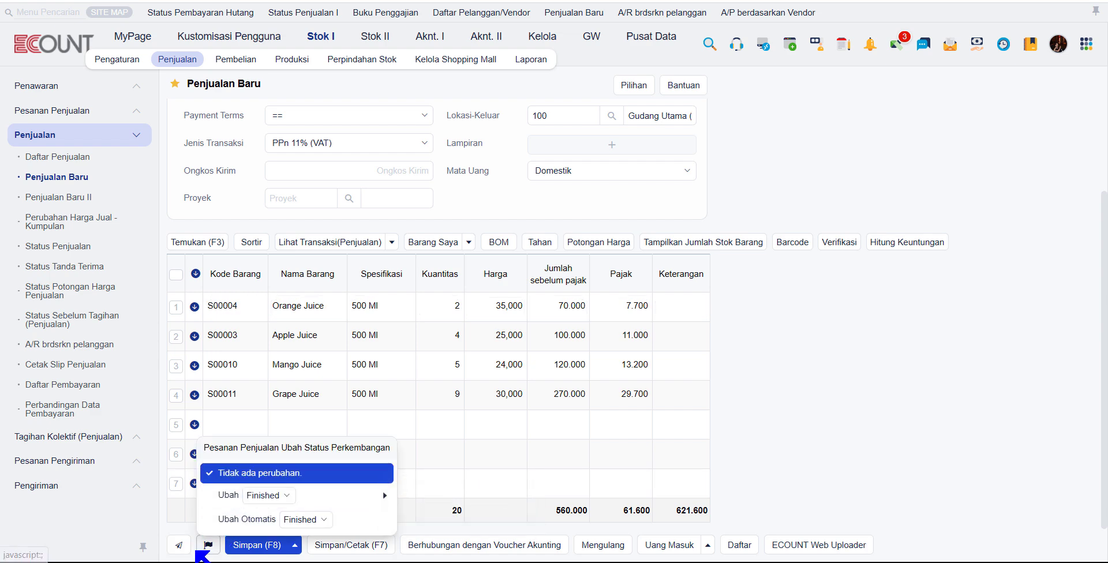
pyautogui.moveTo(260, 500)
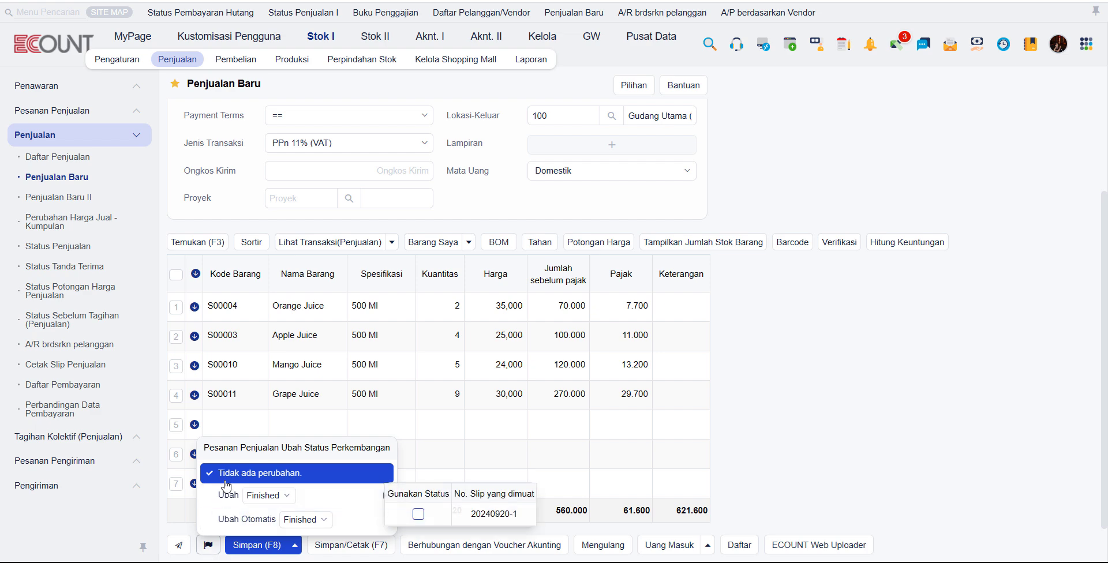
pyautogui.click(419, 517)
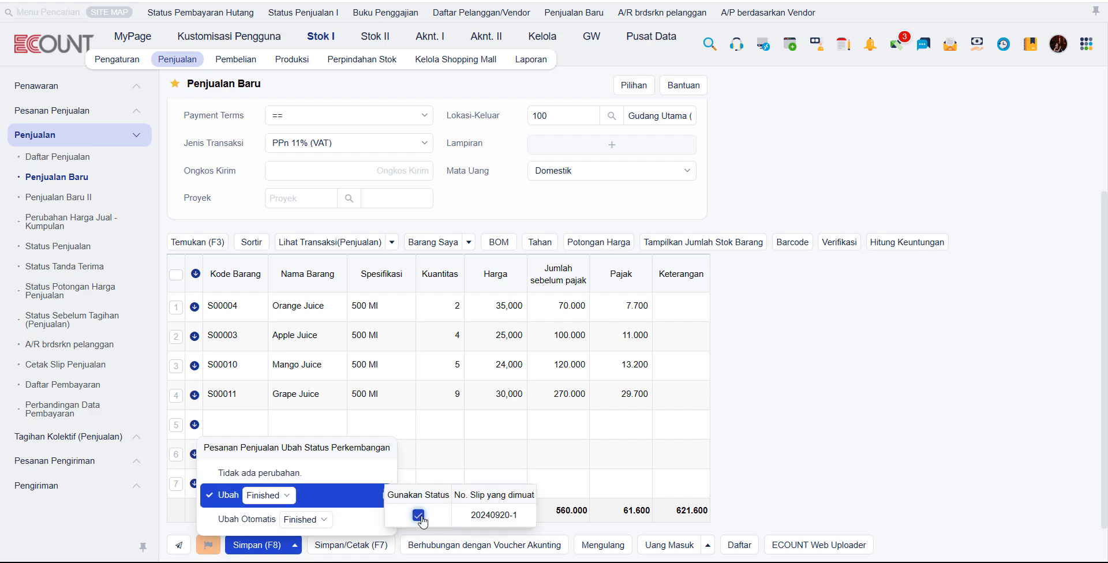
pyautogui.click(252, 550)
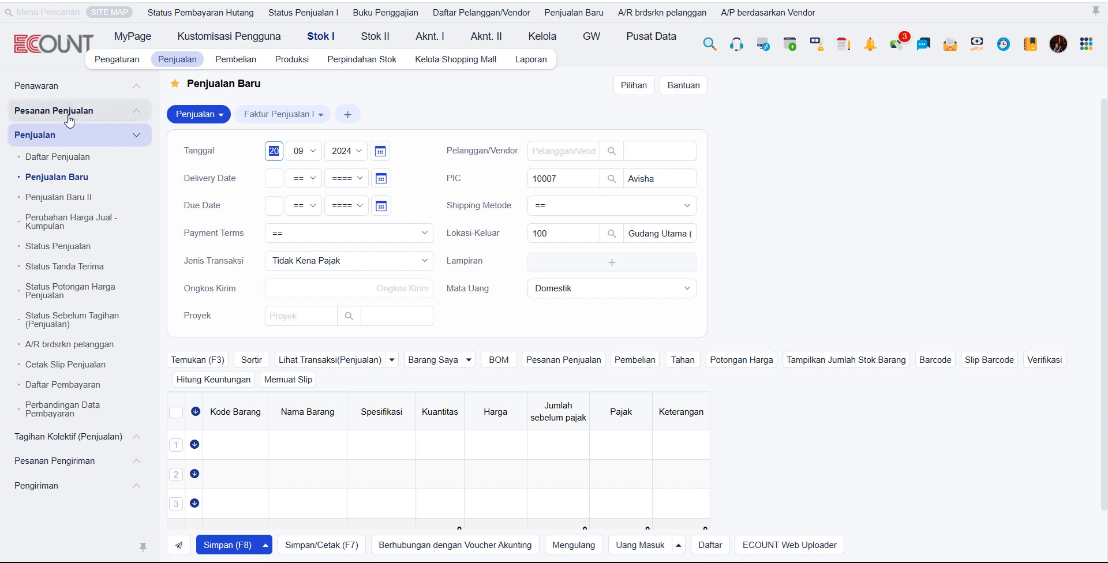
# Step: Check the slips created from Toko Amara's sales order dated 20/09/2024, view the Orange Juice line's sales invoice, and close both windows
pyautogui.click(70, 111)
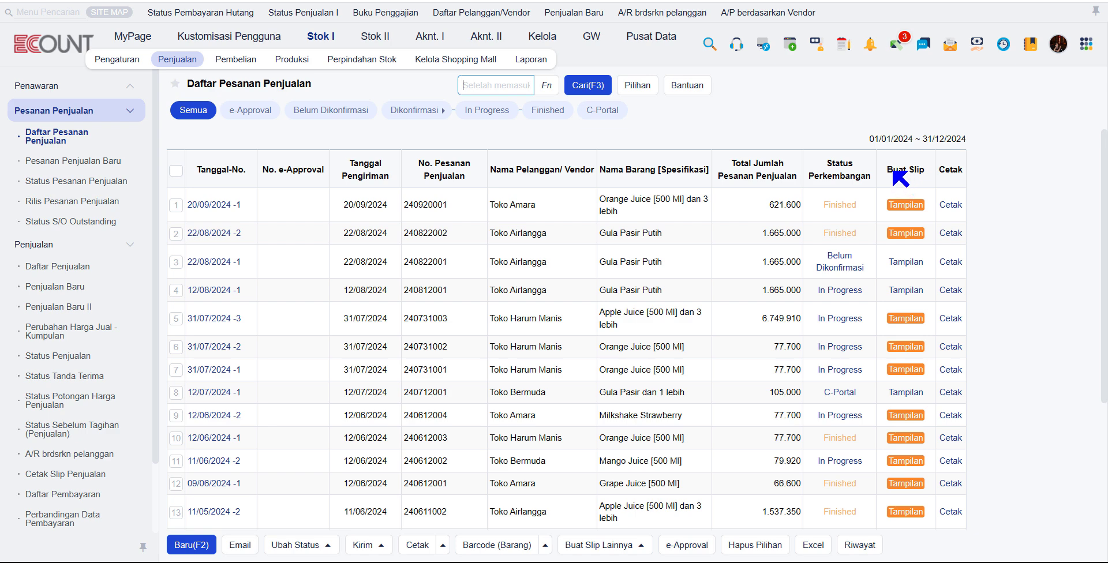
pyautogui.click(905, 205)
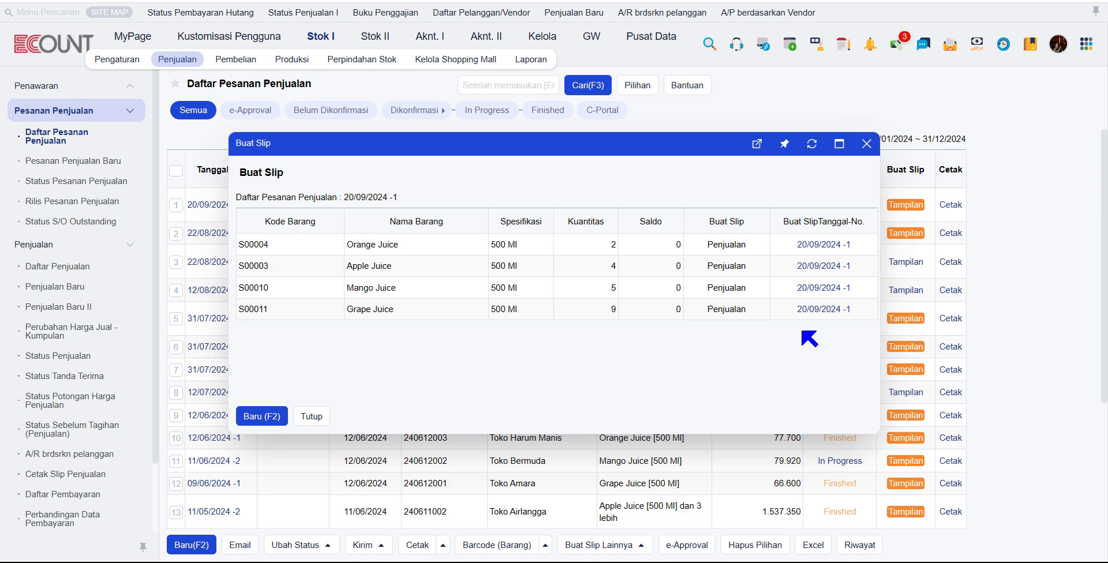
pyautogui.click(820, 245)
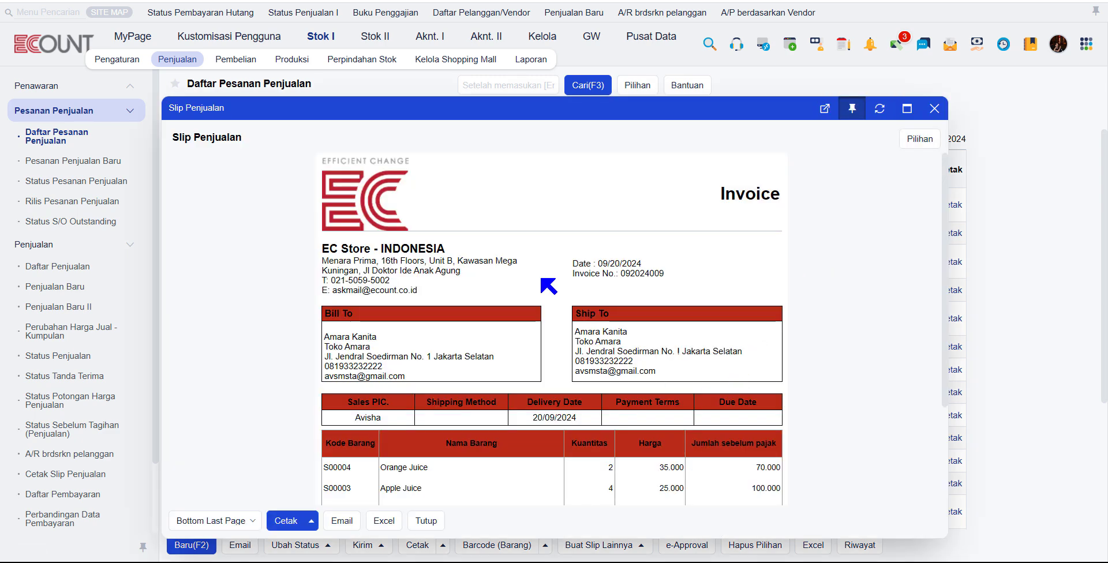
pyautogui.scroll(-2, 537, 268)
pyautogui.scroll(3, 537, 267)
pyautogui.click(934, 108)
pyautogui.click(867, 145)
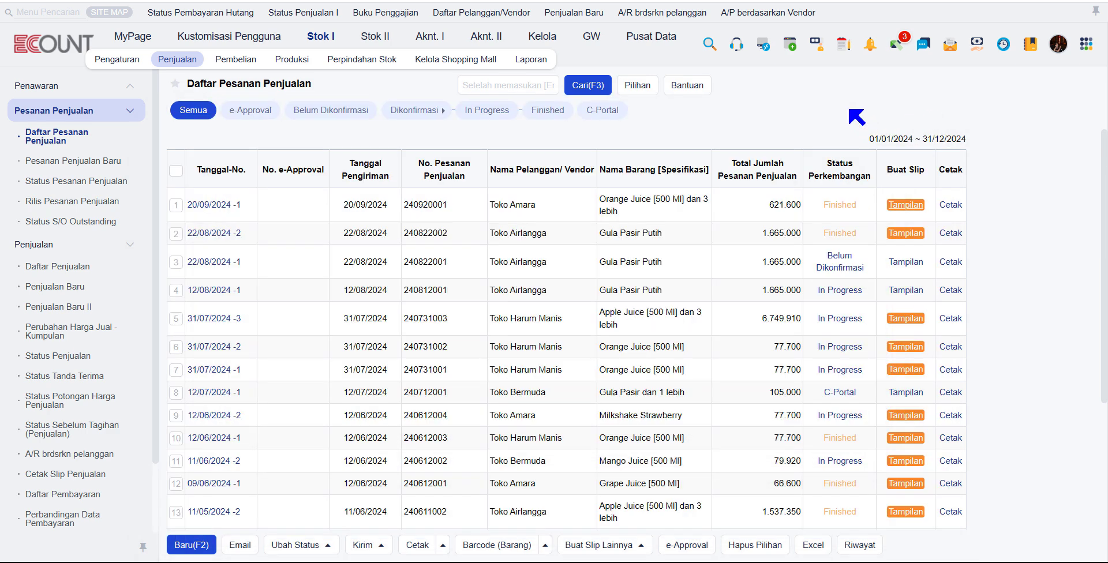